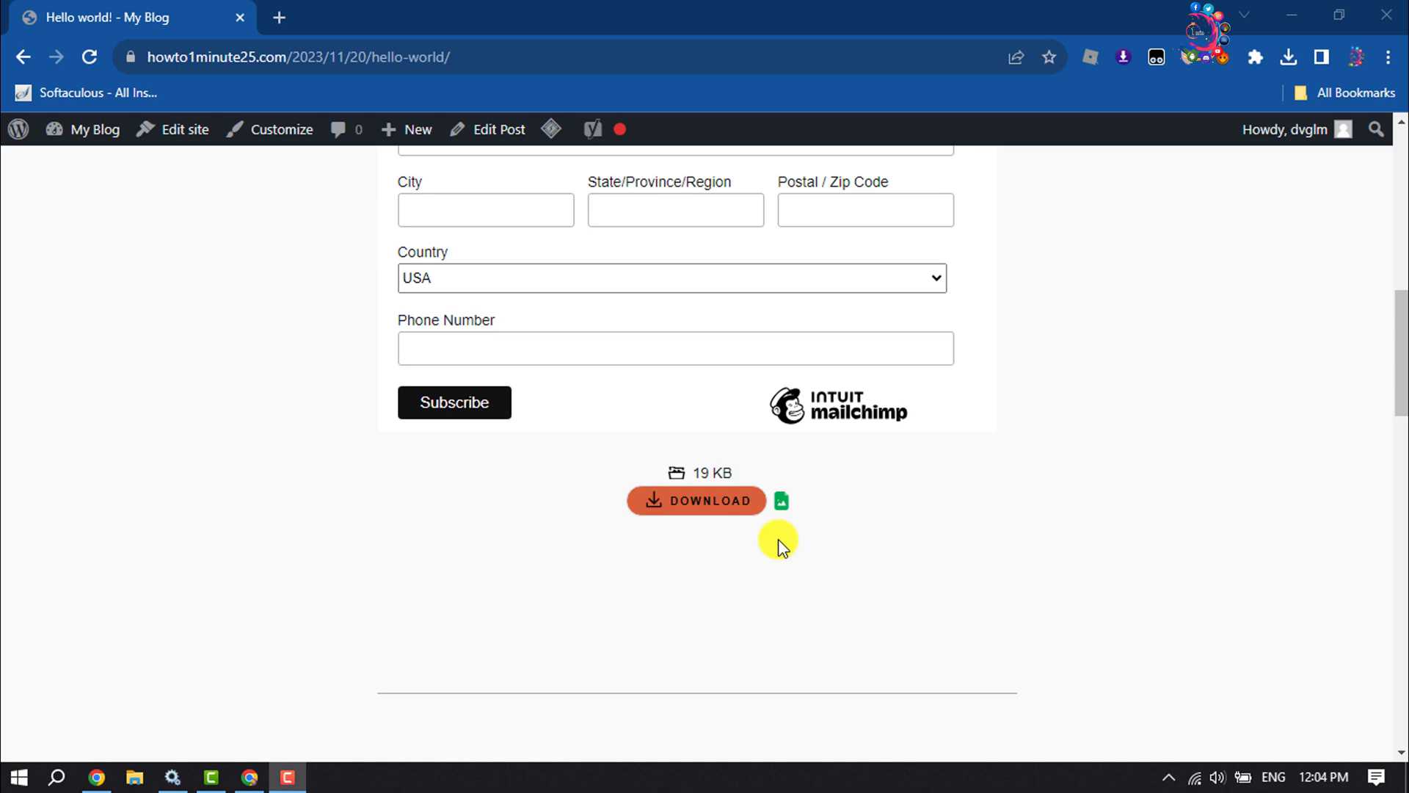
- Download Diamond_Icon_Transparent.png from the live post's button once its countdown finishes
left_click(709, 498)
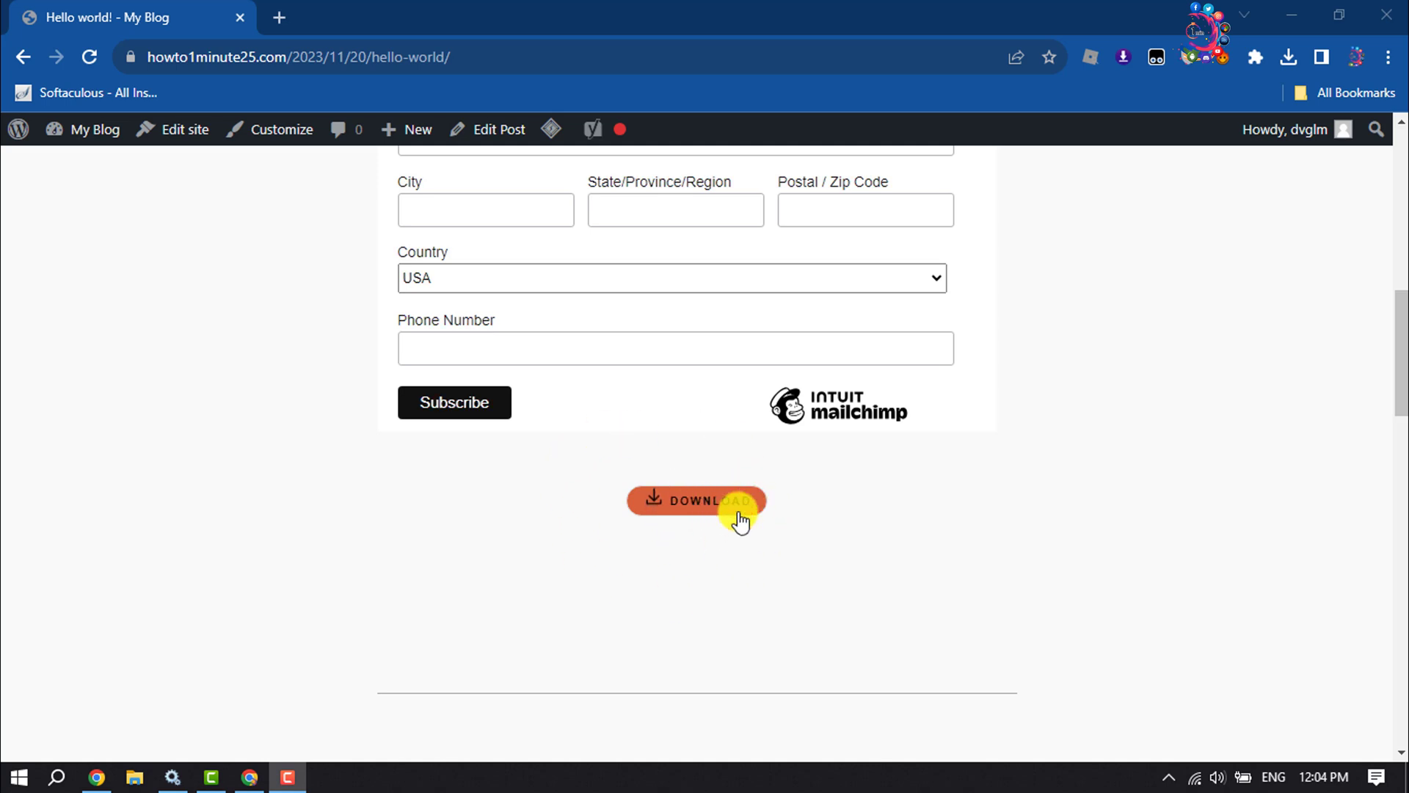
left_click(712, 514)
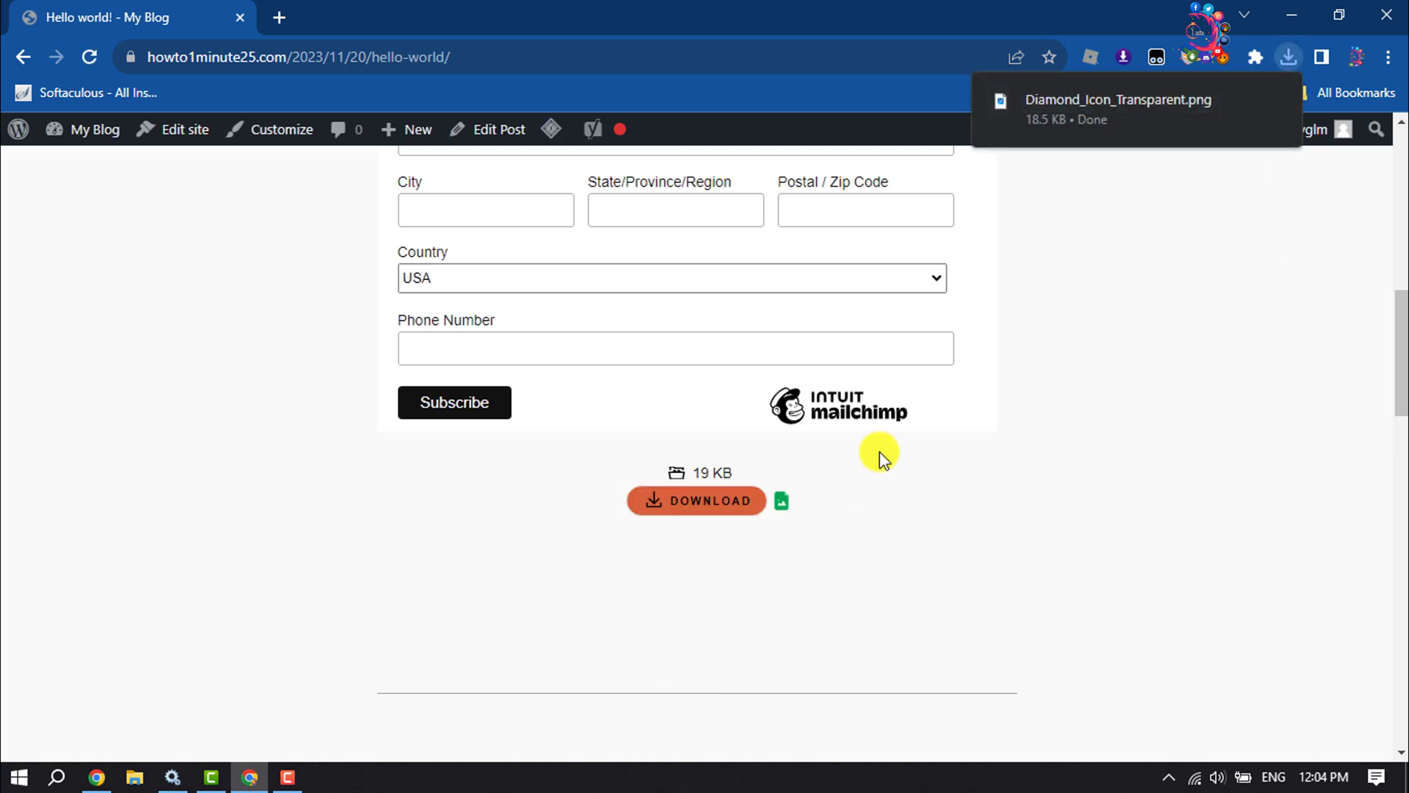
left_click(1289, 56)
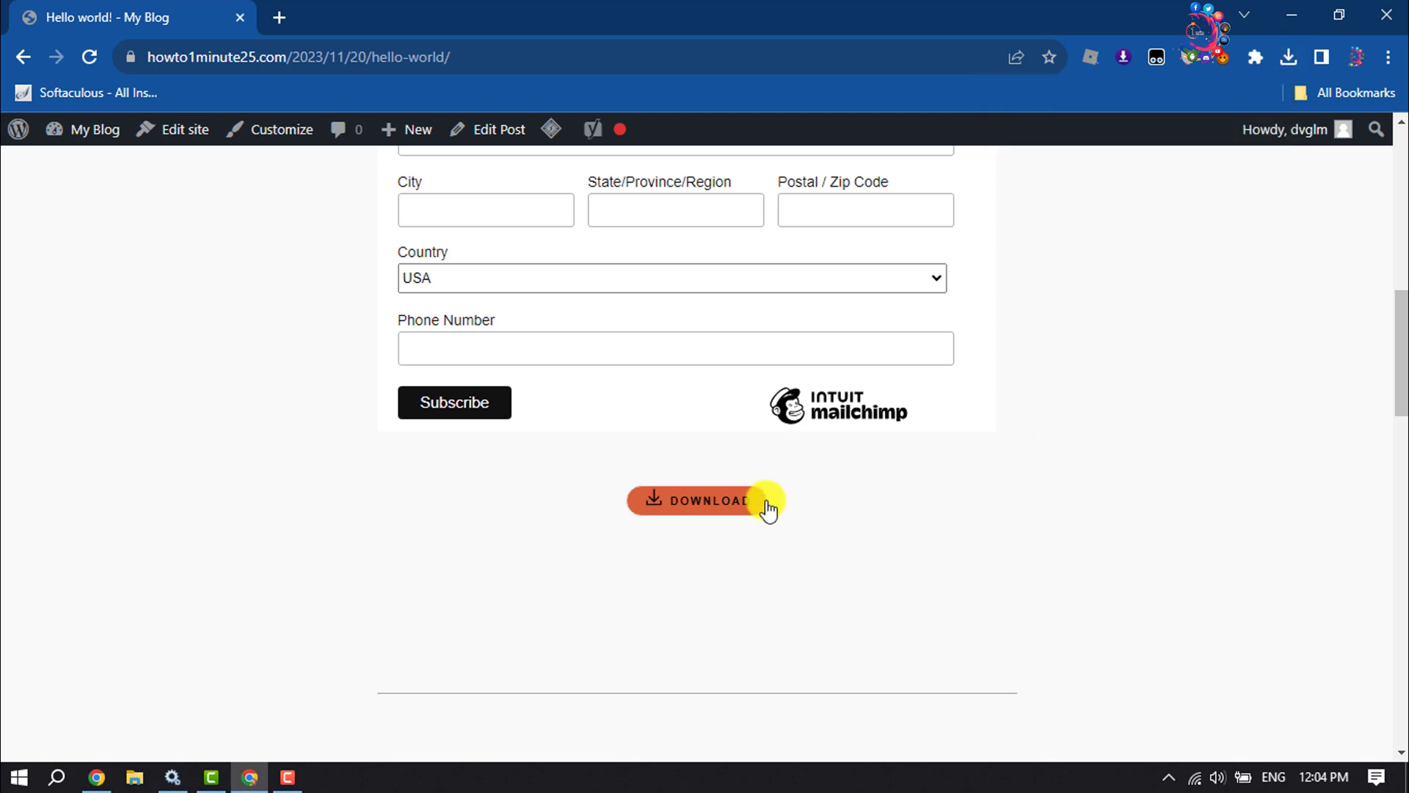
- Check Chrome's download history for the 18.5 KB file, then close it
left_click(1290, 58)
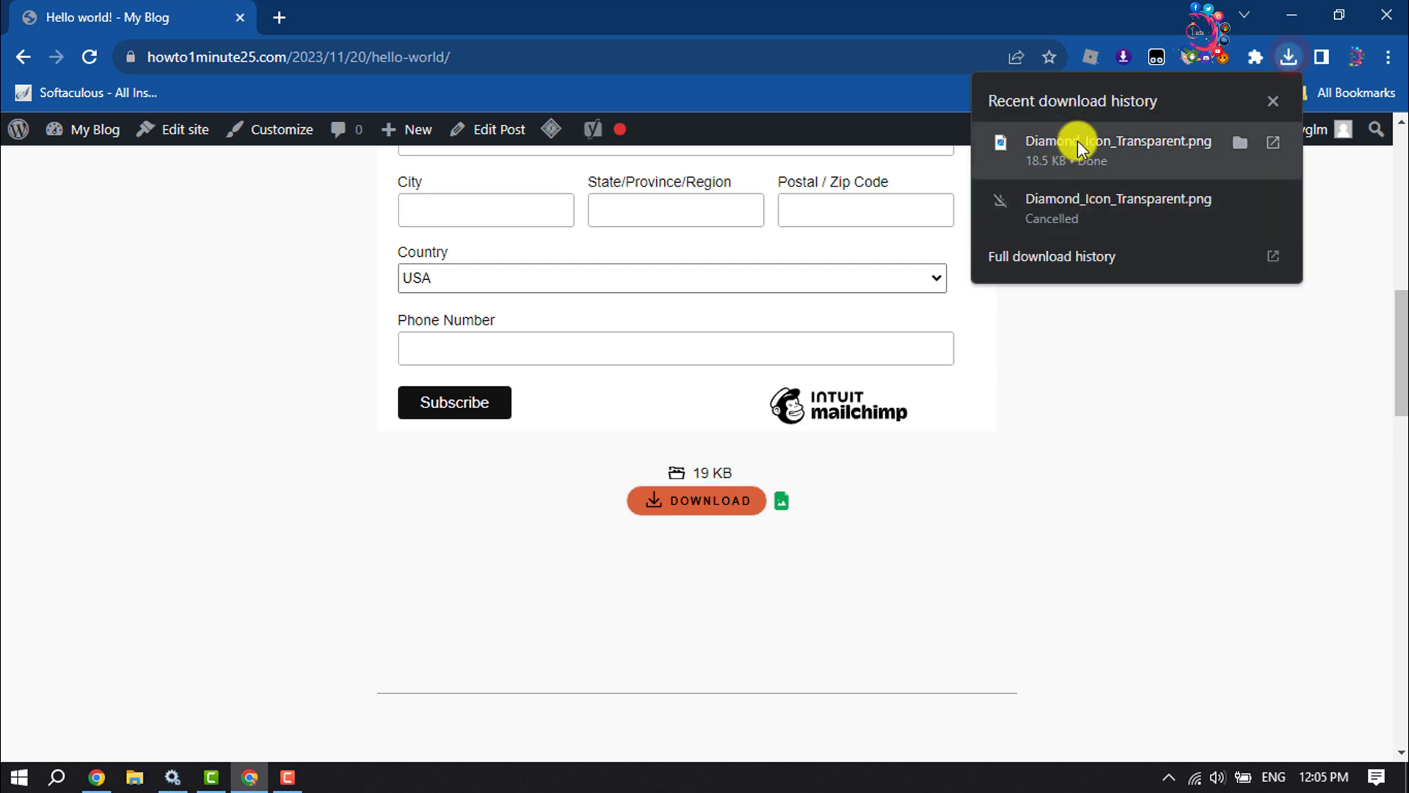
left_click(1275, 100)
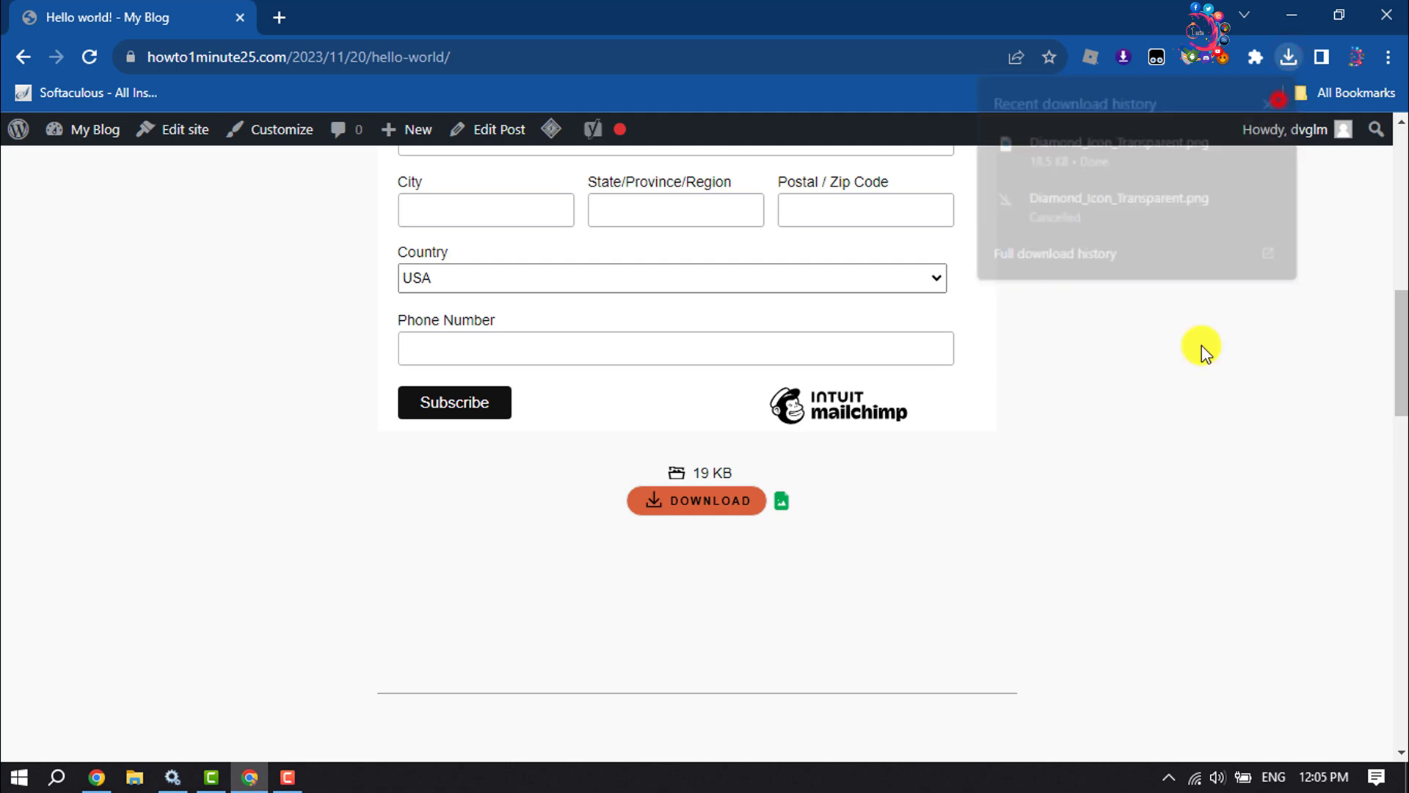
left_click(1097, 480)
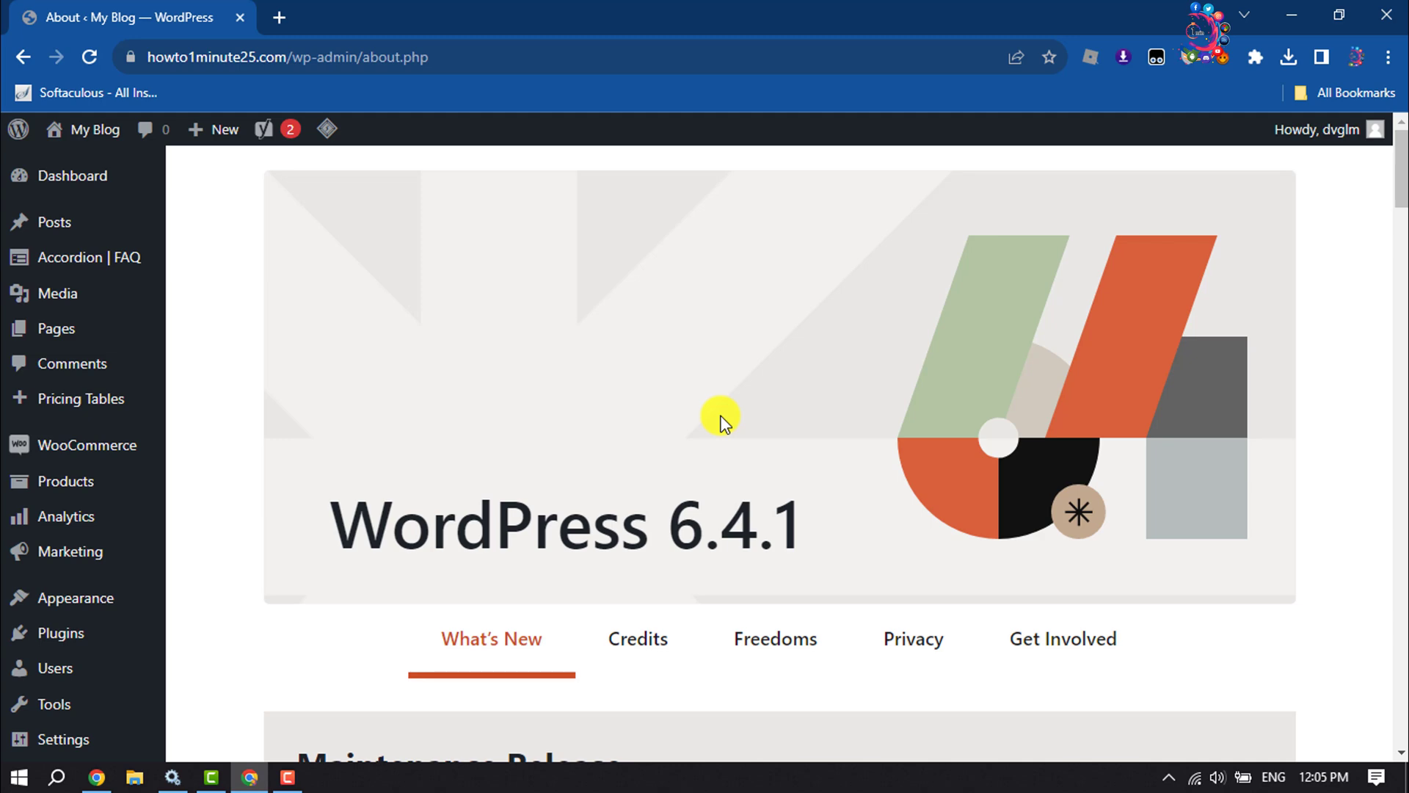
- Search installable plugins for 'quick download button' and confirm Quick Download Button is Active
mouse_move(60, 634)
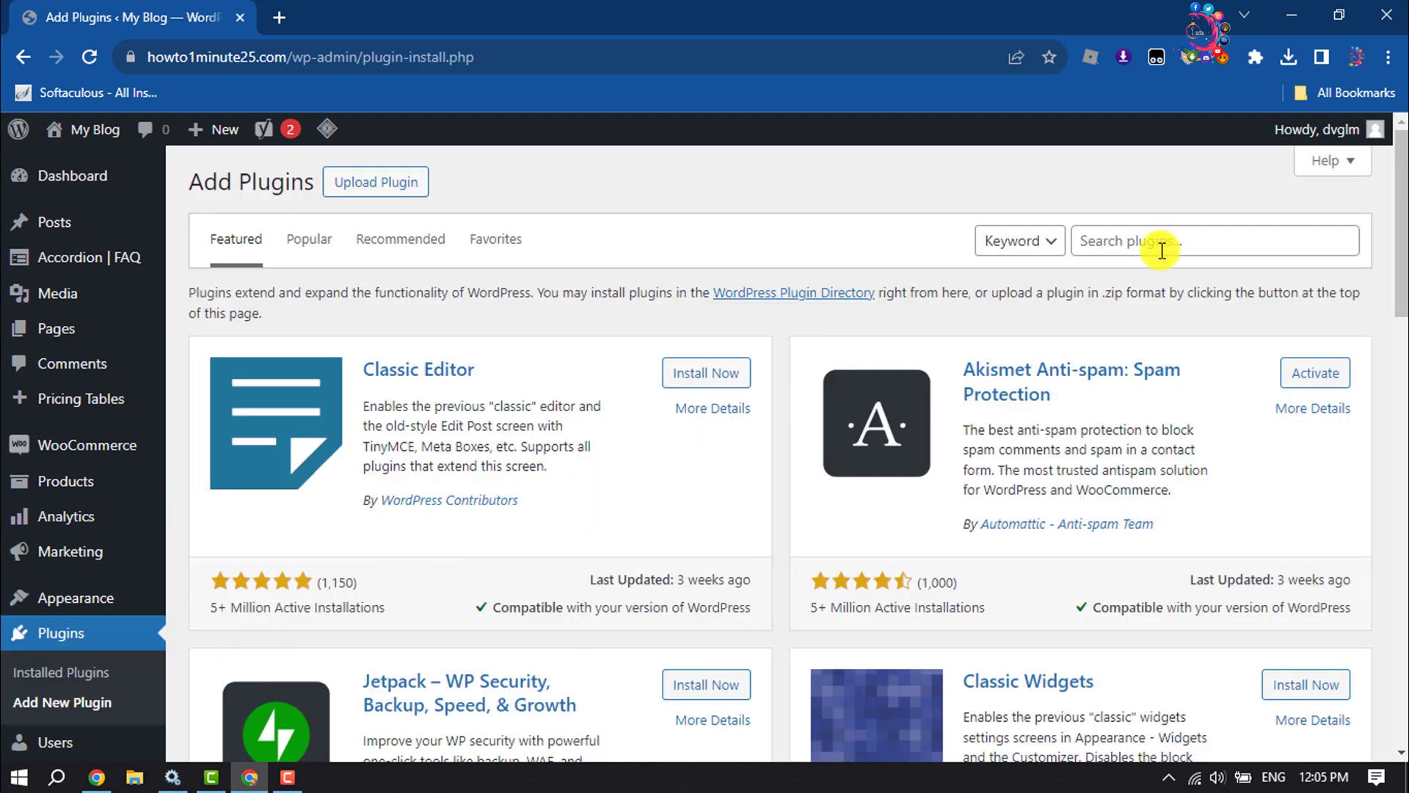
left_click(1166, 244)
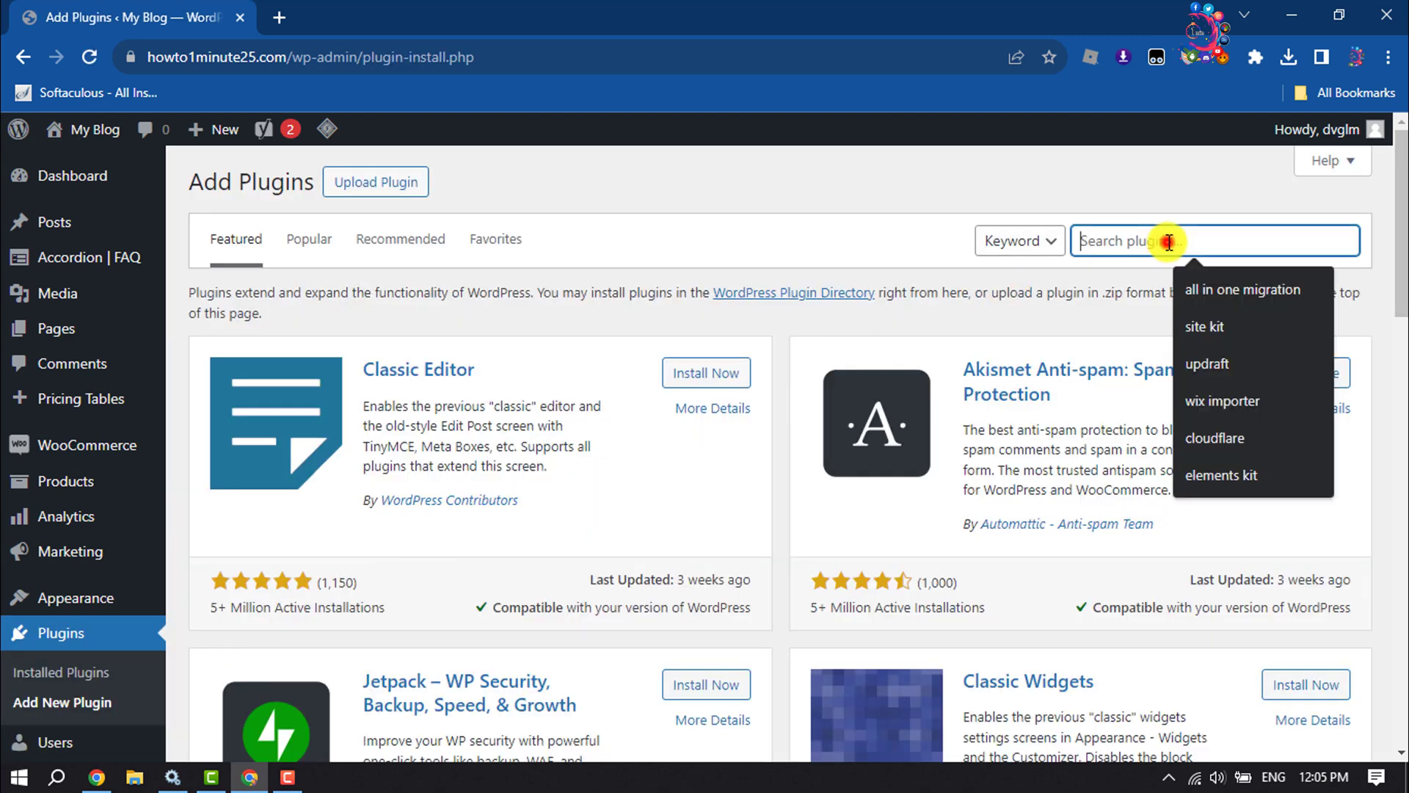
type("quick")
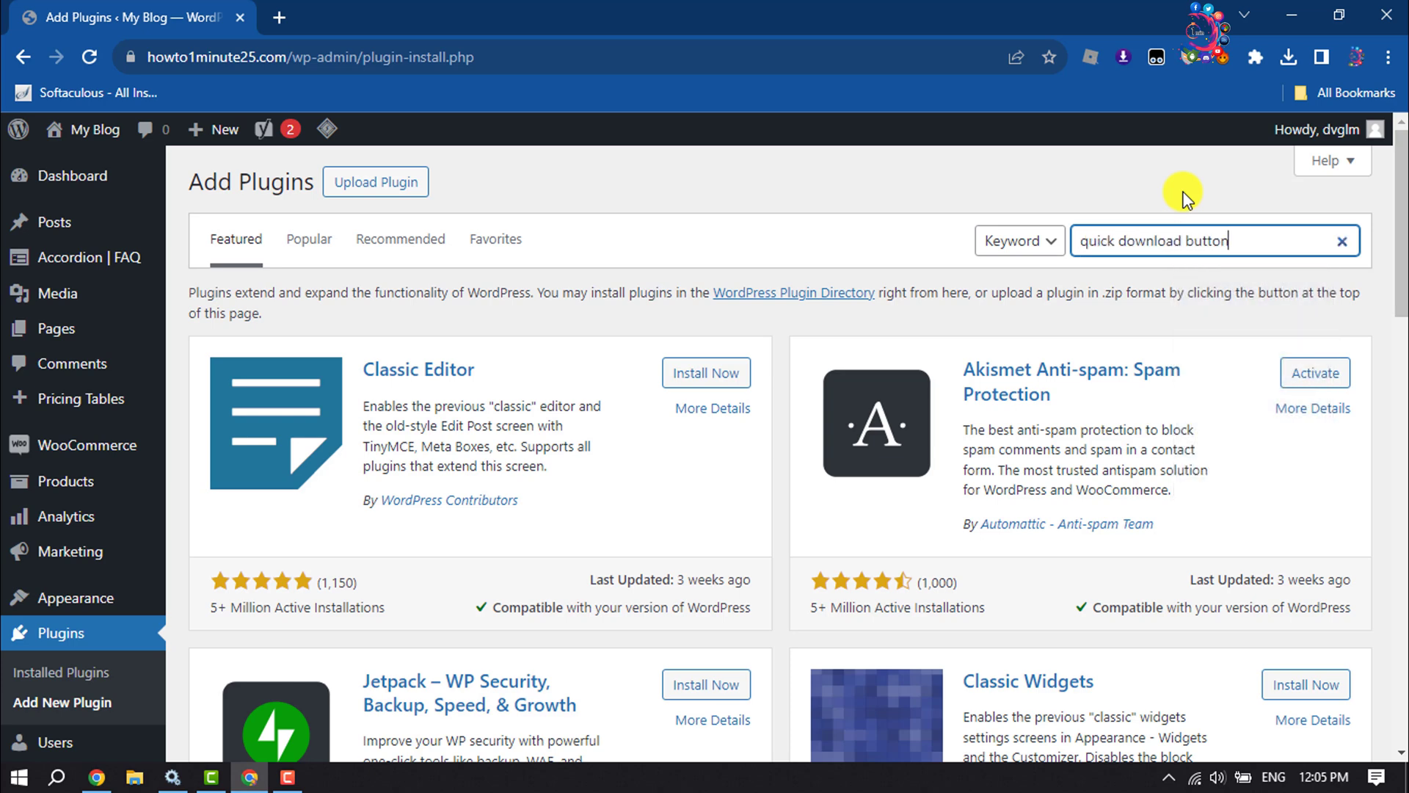
type(" download button")
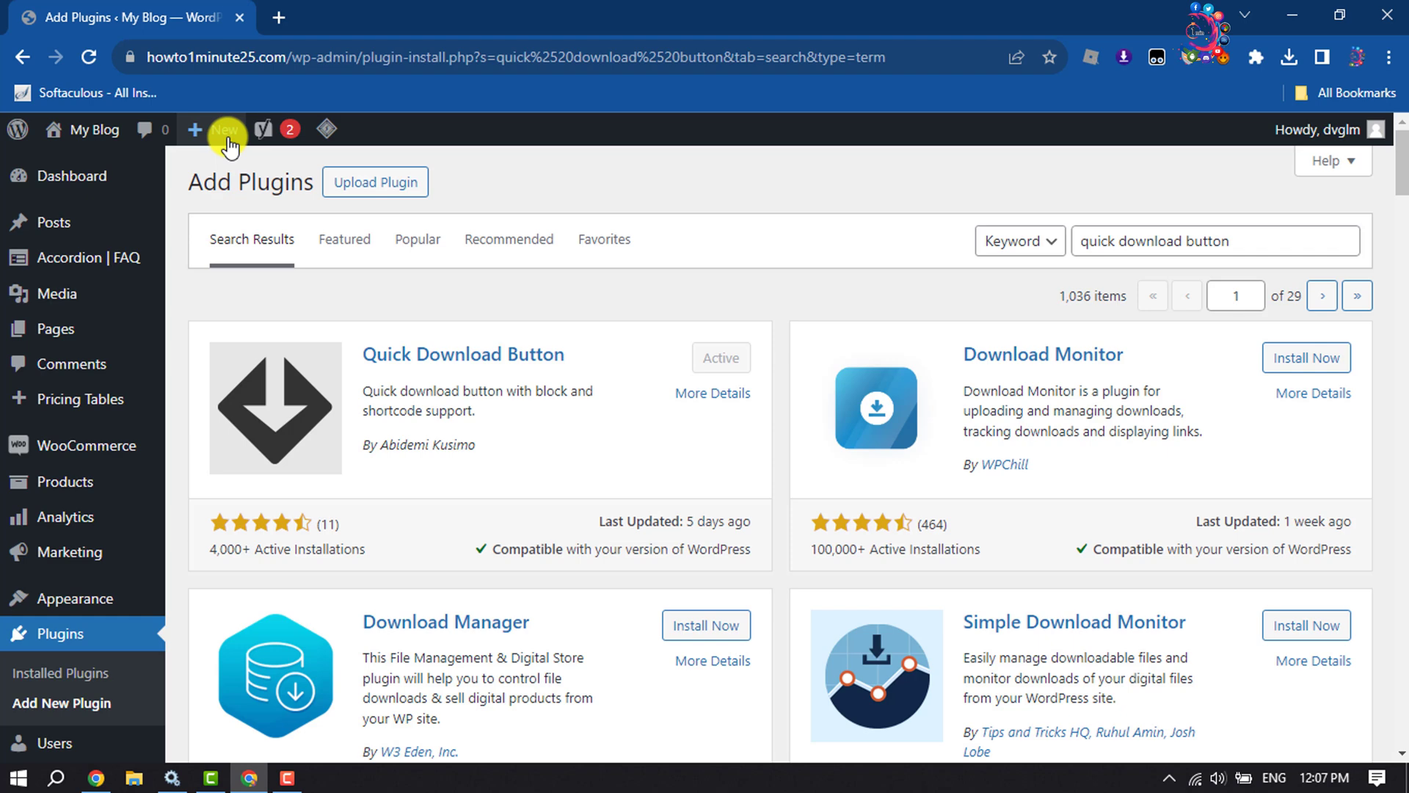
- Create a new post and insert a Download Button block found by searching 'button'
mouse_move(207, 129)
left_click(214, 164)
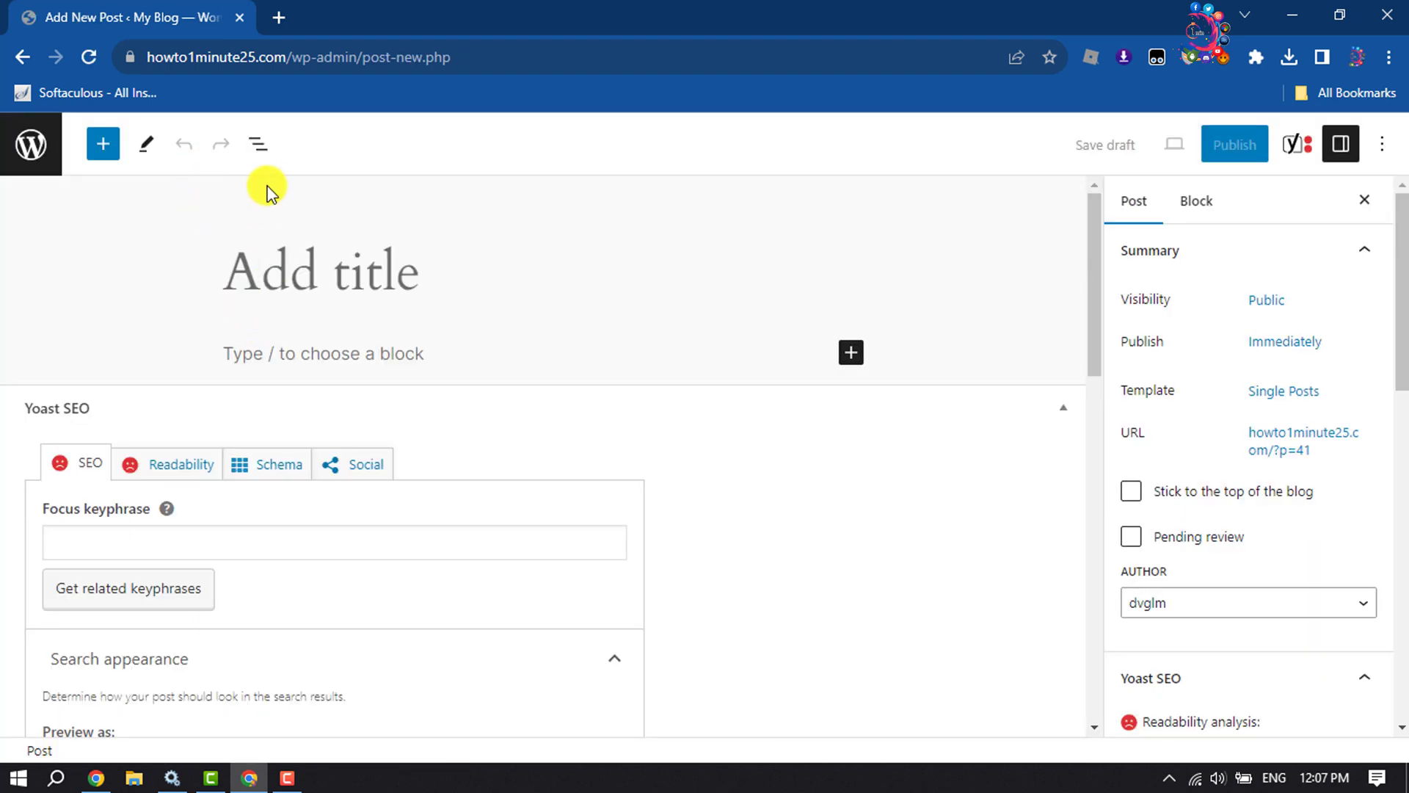
left_click(852, 354)
left_click(913, 429)
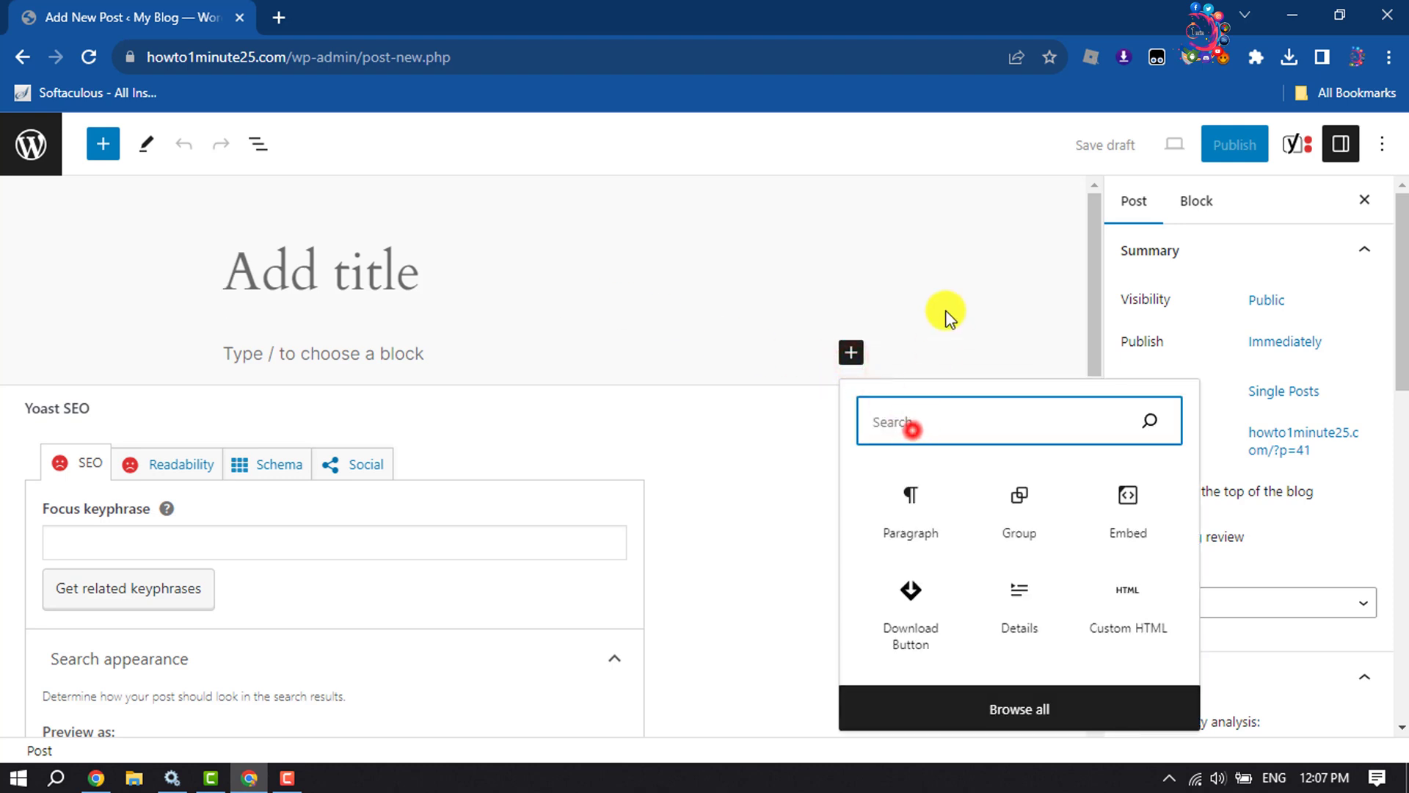
type("button")
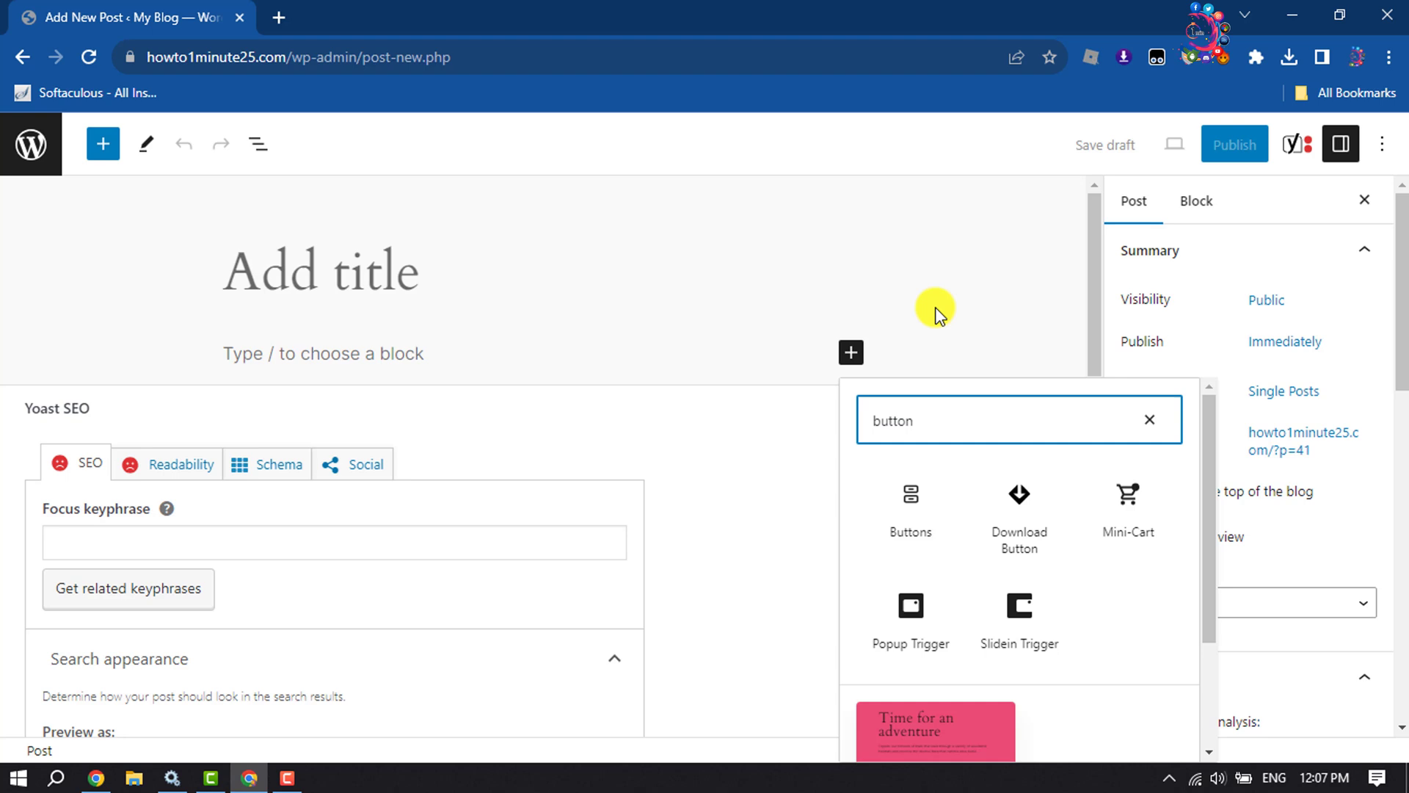
left_click(1022, 505)
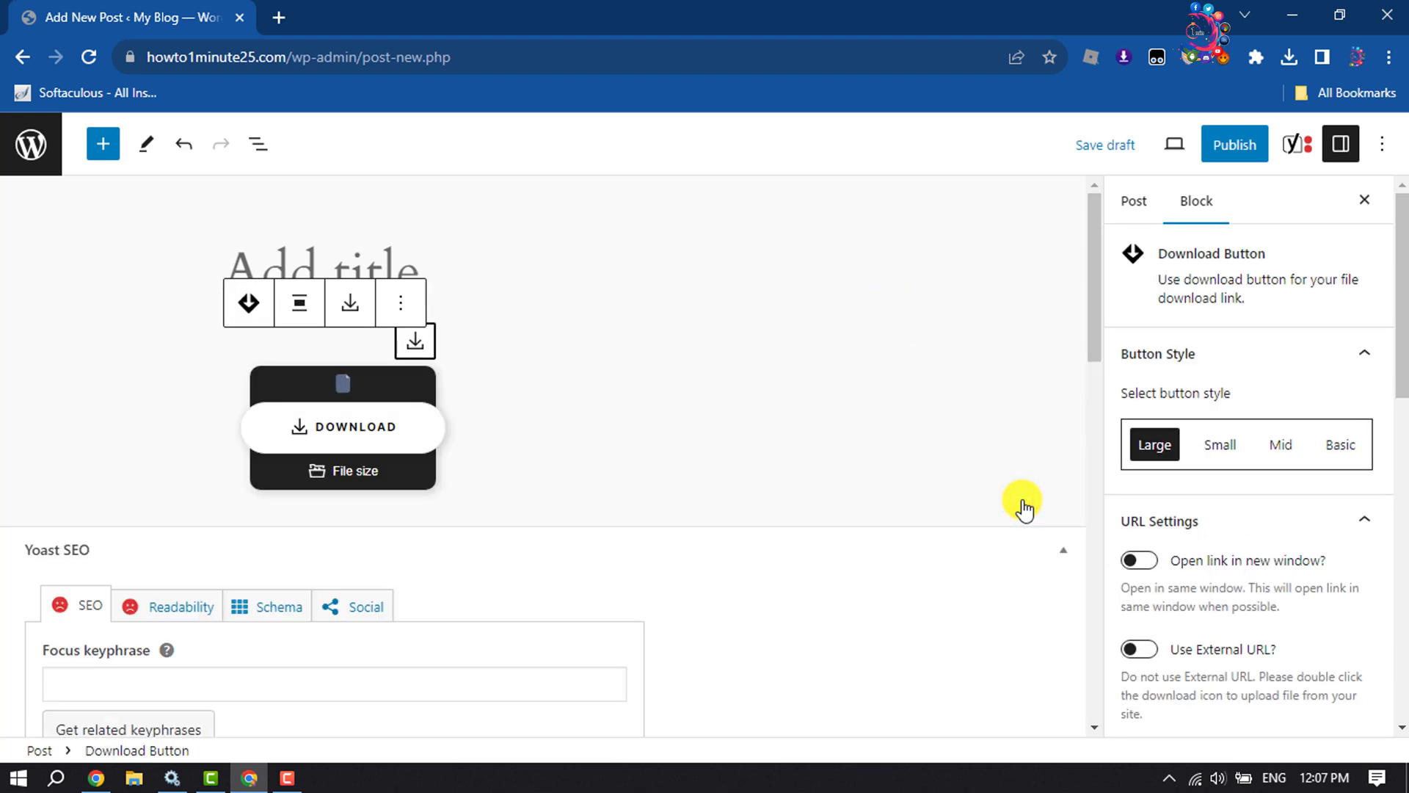
left_click(345, 439)
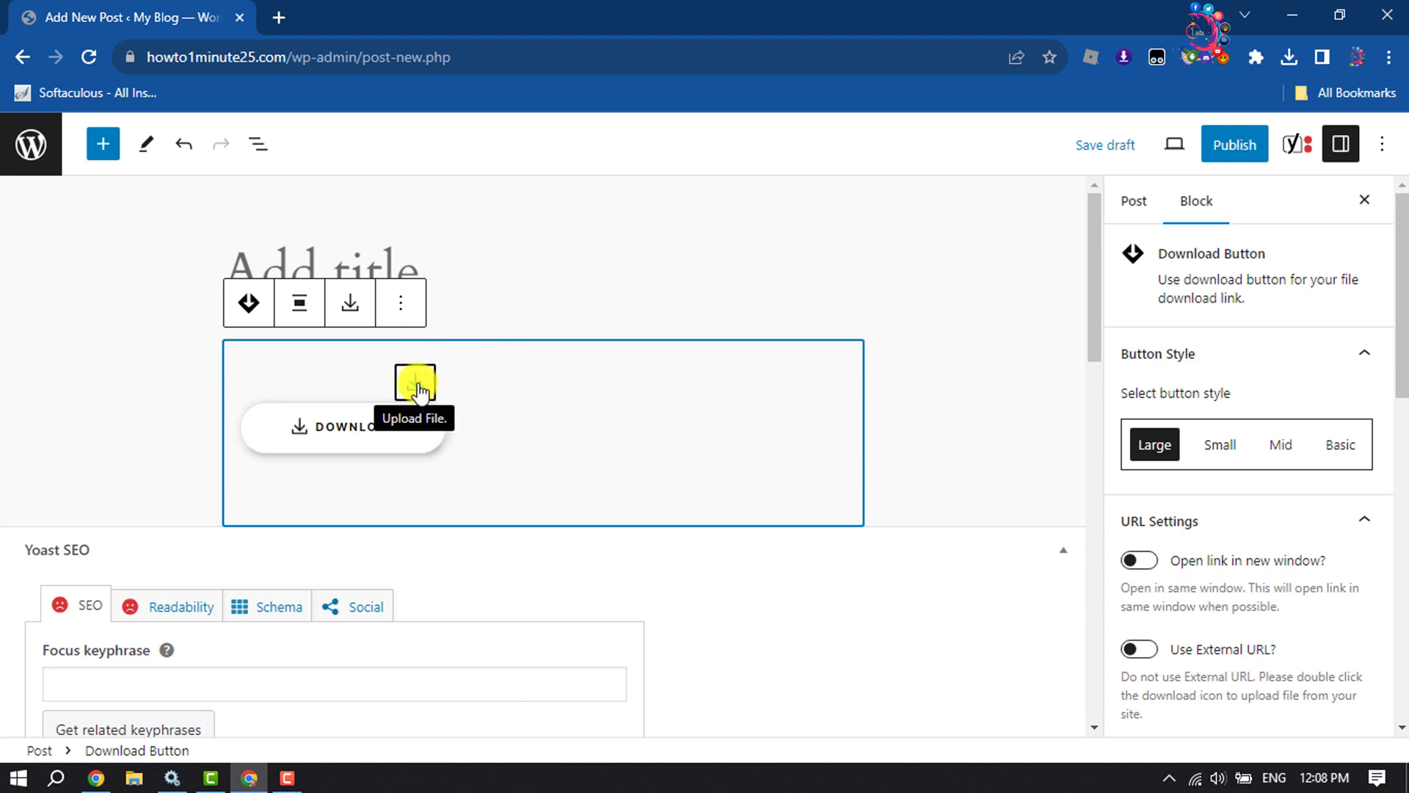
- Upload Delicious.png and attach it to the Download Button block as a 614 KB file
double_click(416, 391)
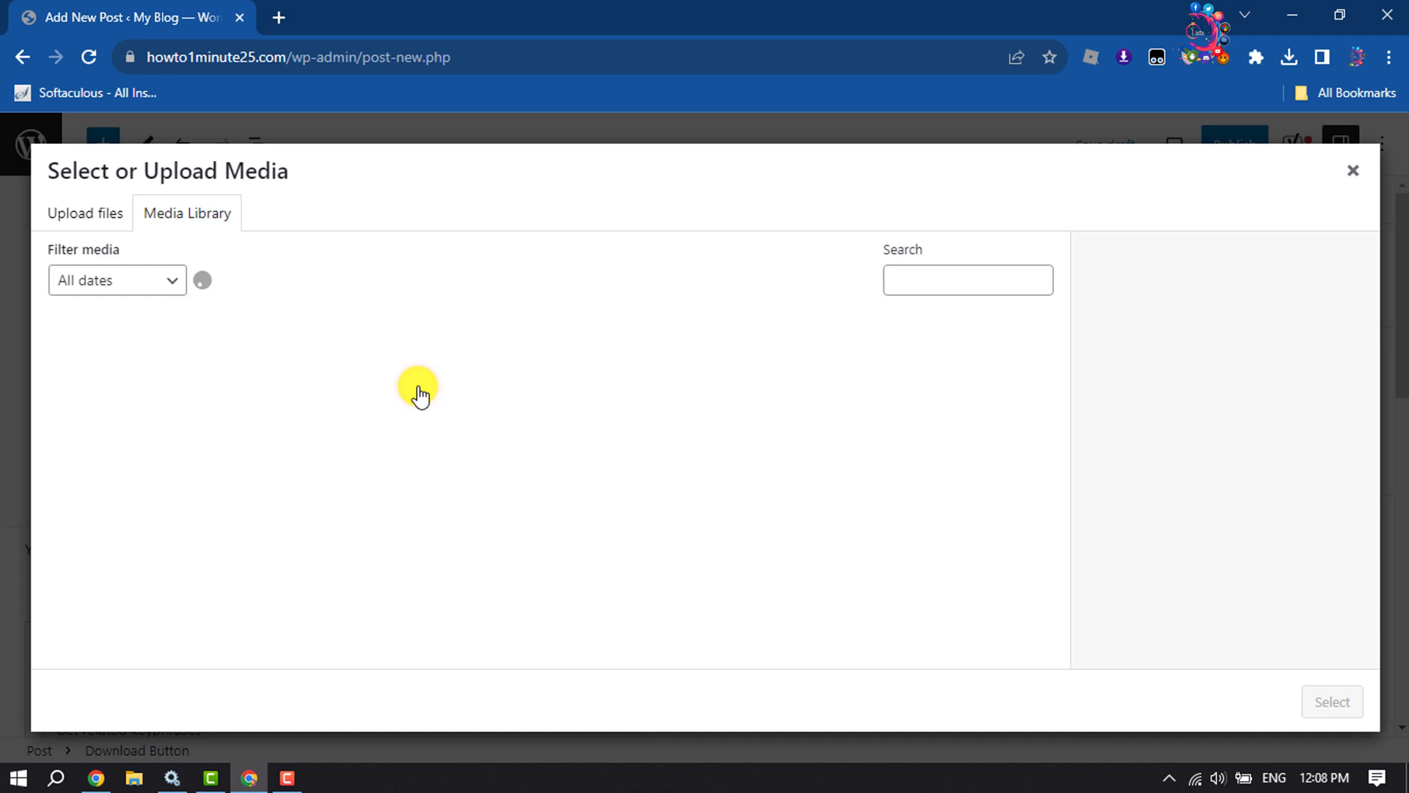
left_click(98, 220)
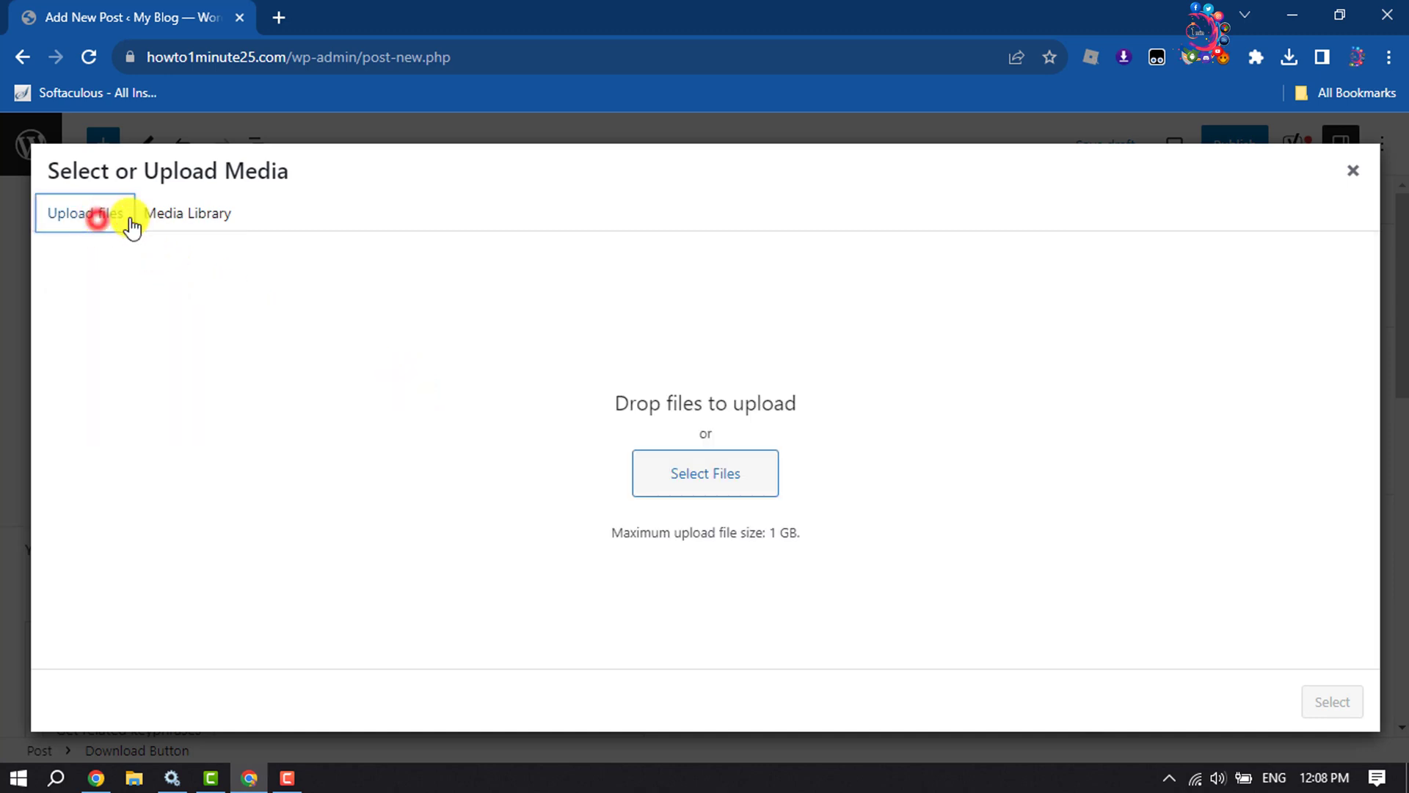
left_click(698, 474)
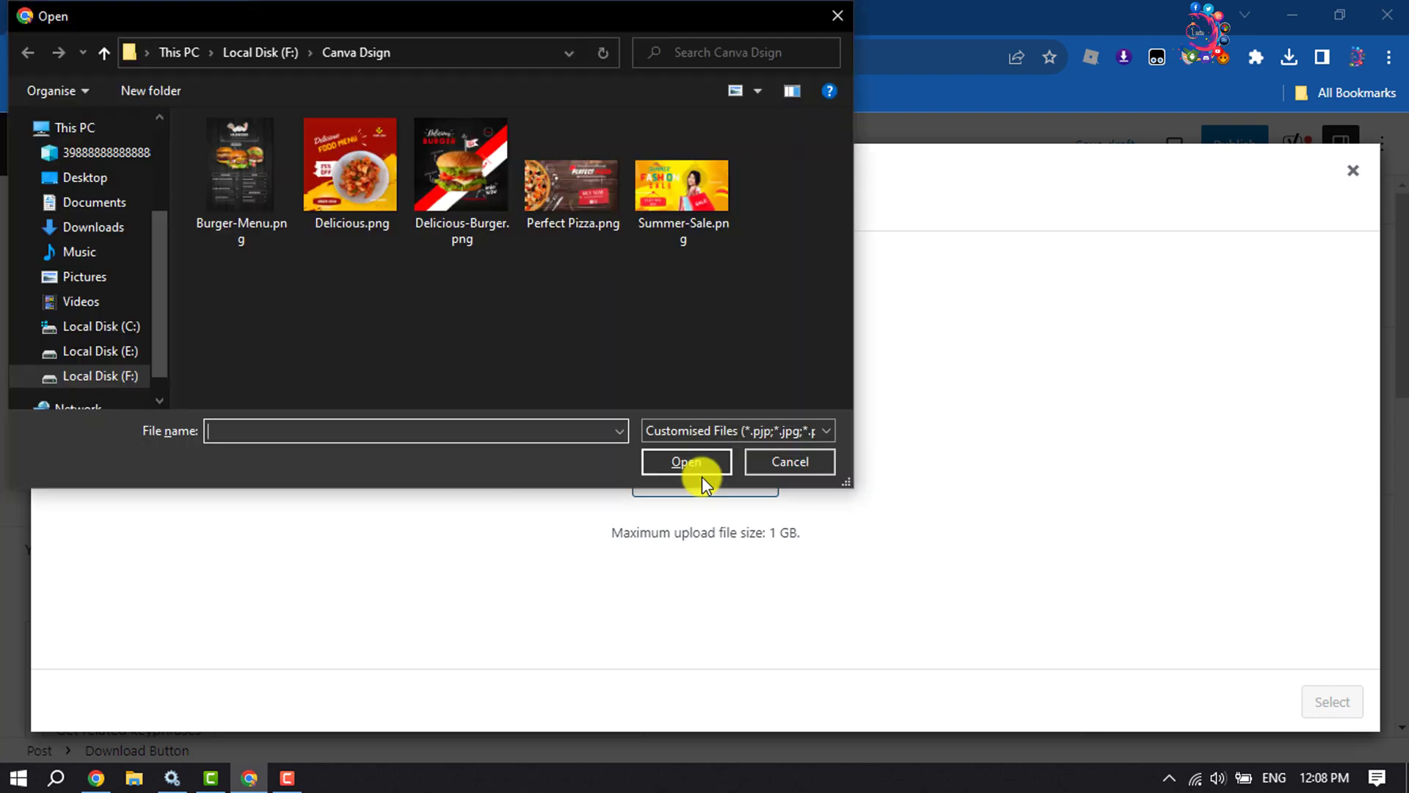
left_click(344, 187)
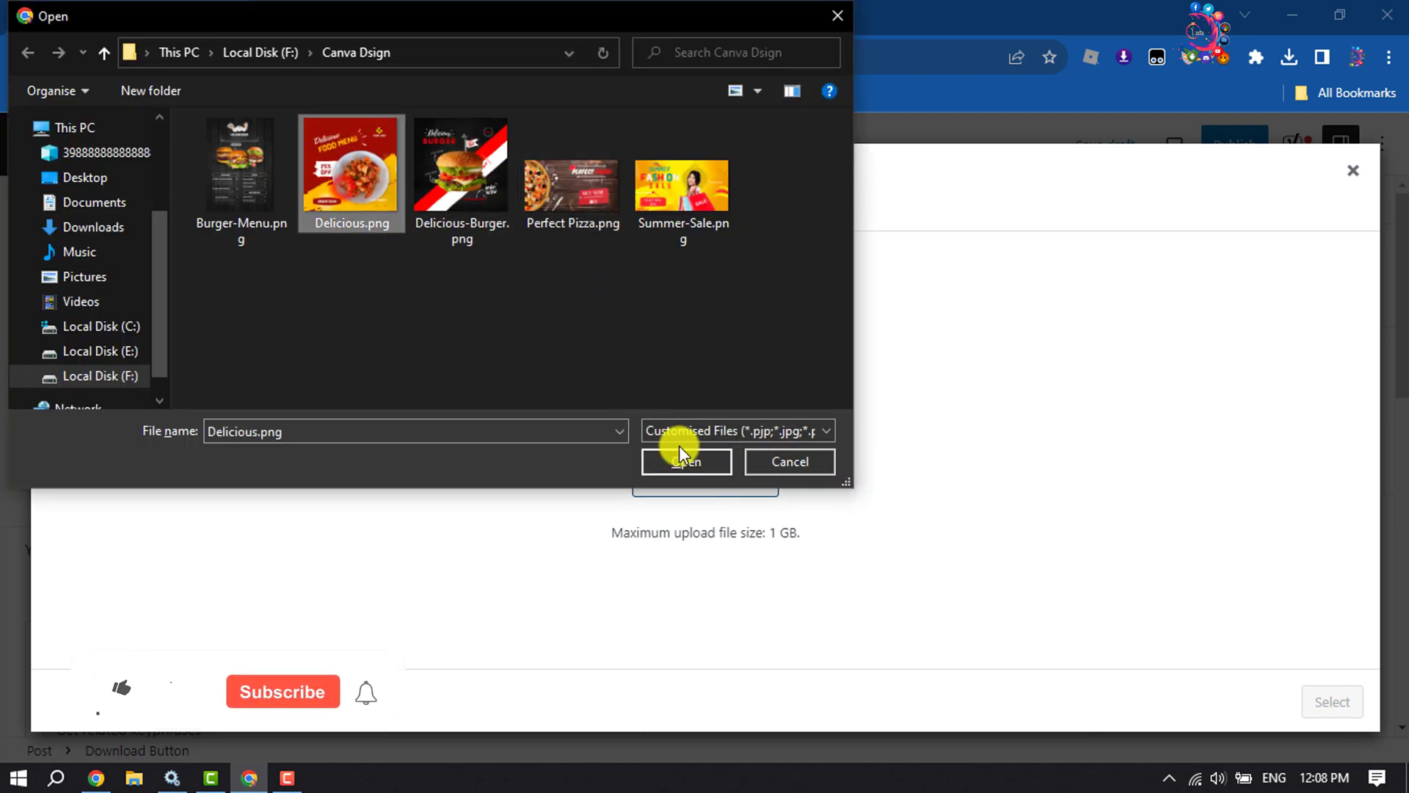
left_click(686, 468)
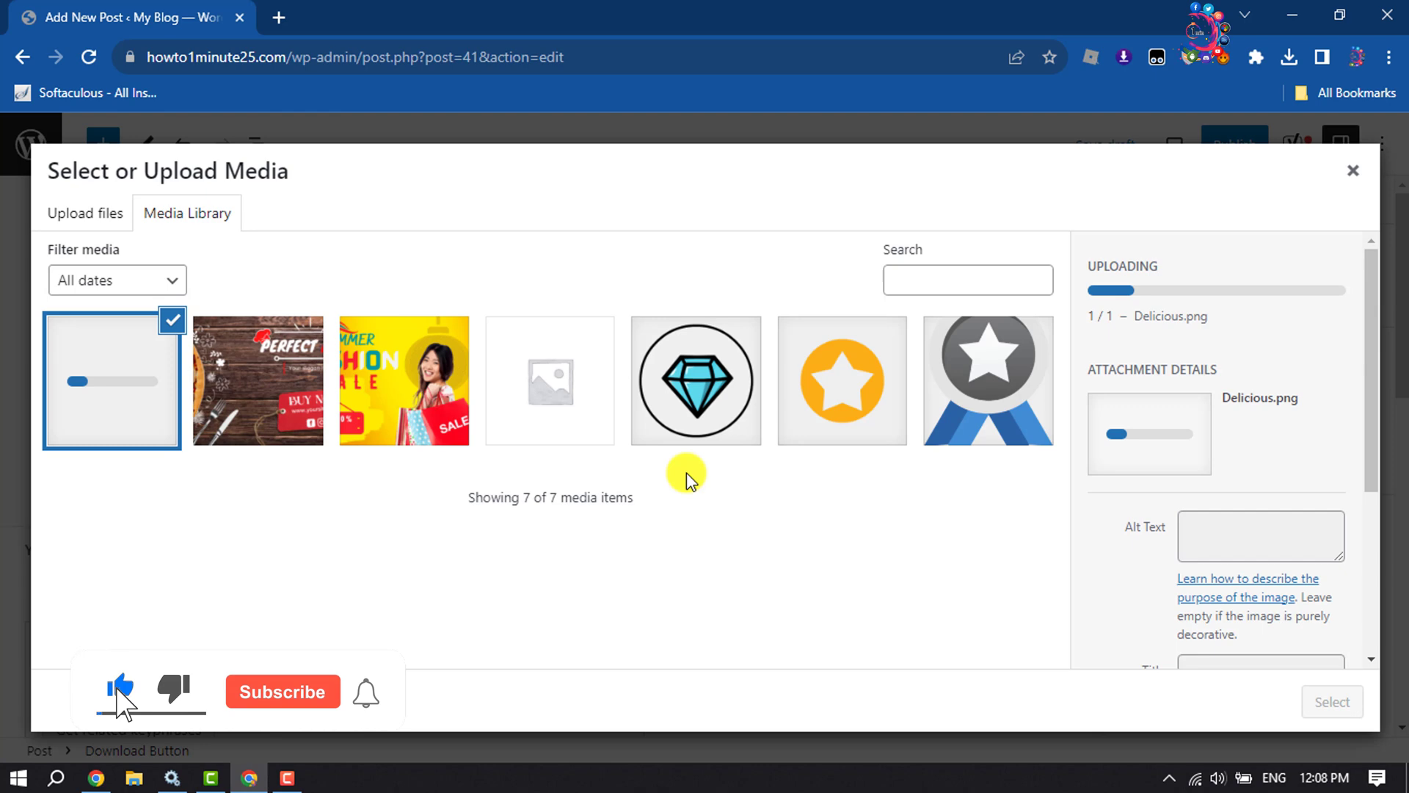
left_click(1330, 701)
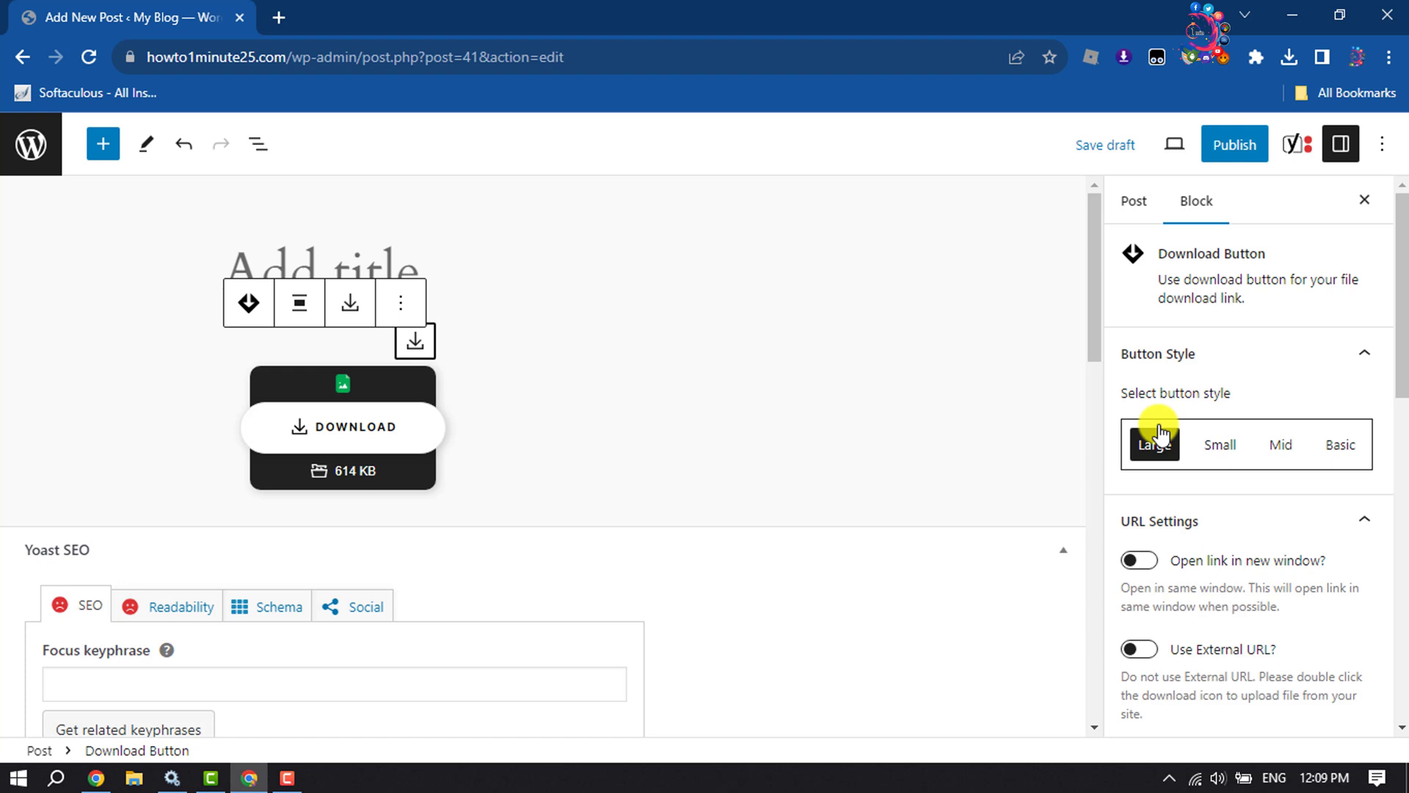
- Compare the Mid and Basic button styles, then settle on Small
left_click(1218, 445)
left_click(1279, 447)
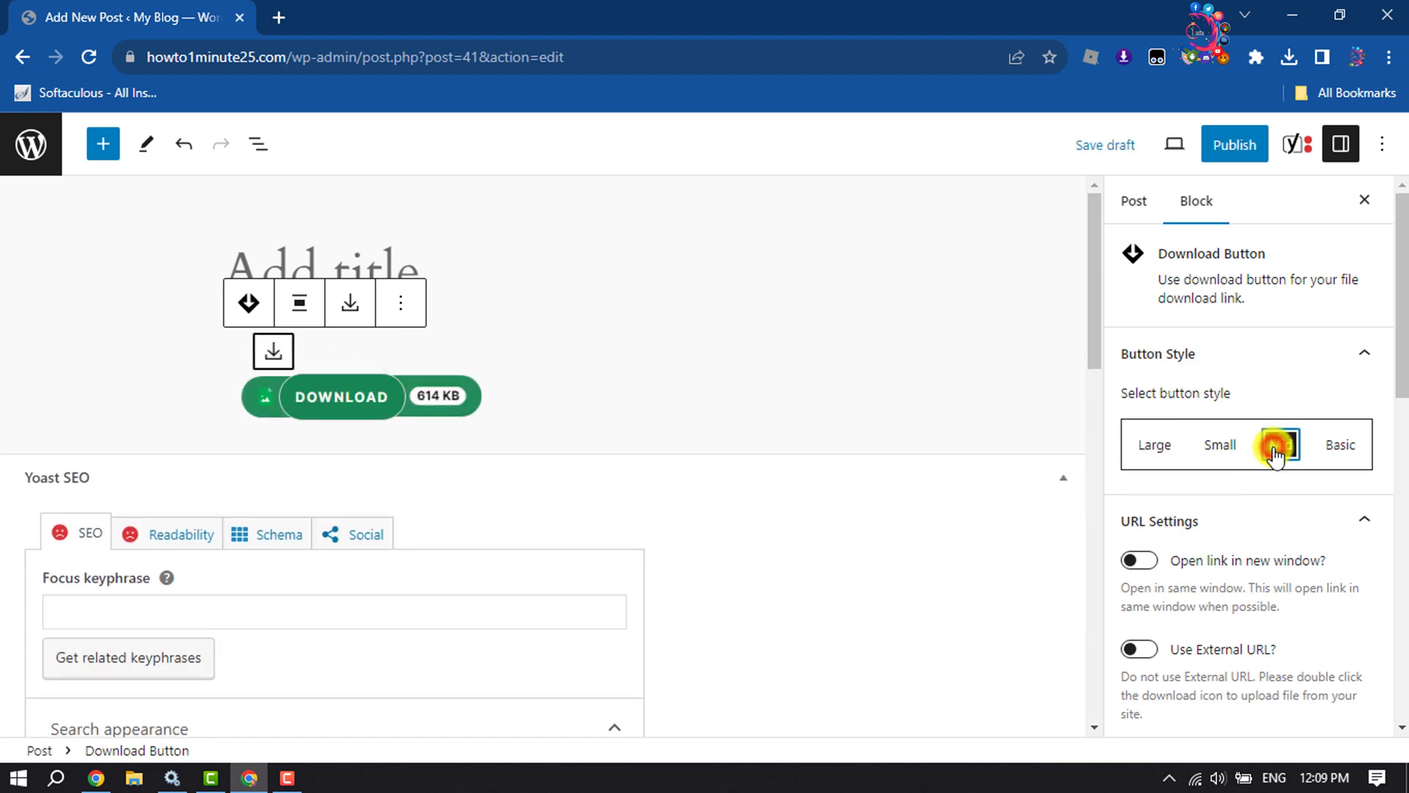
left_click(1339, 449)
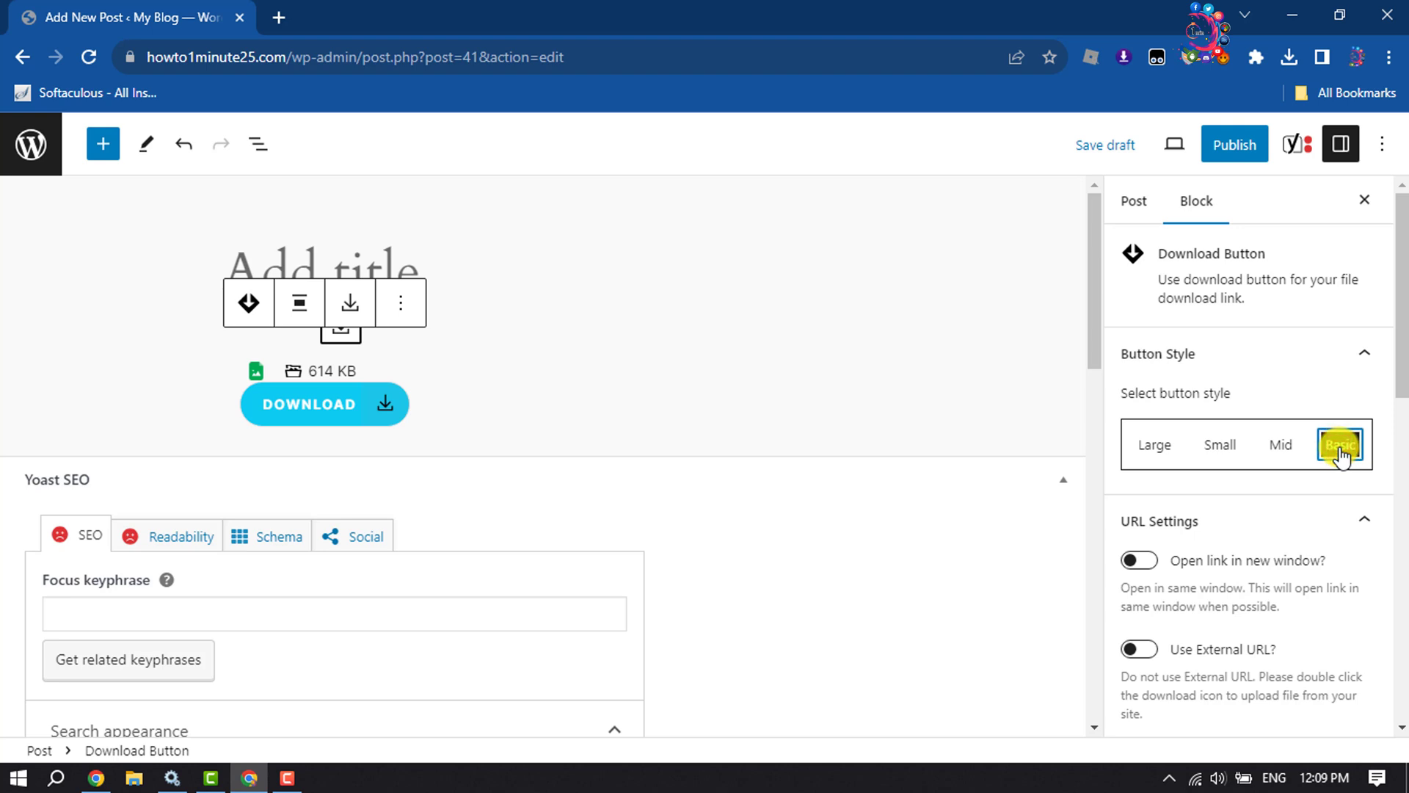
left_click(1221, 448)
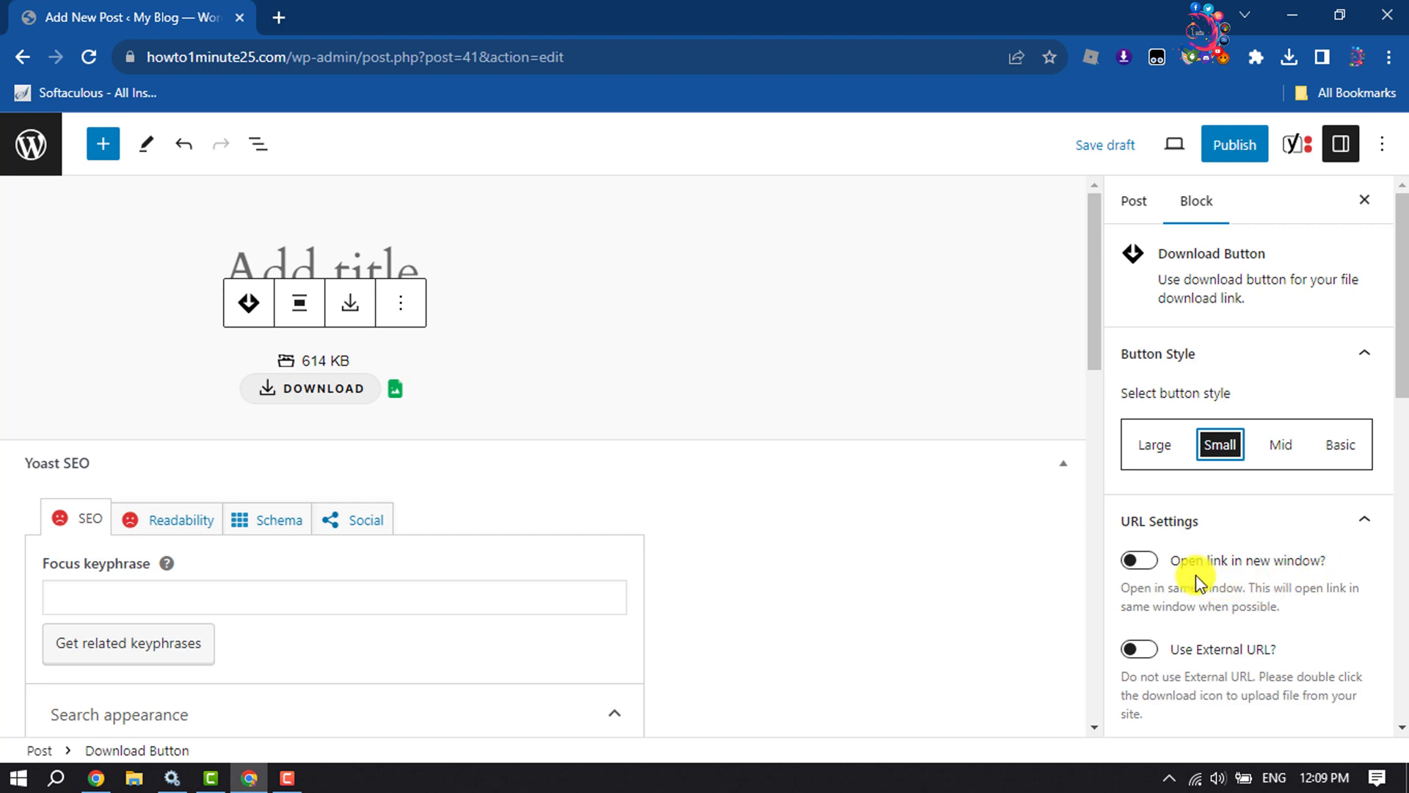
- Toggle 'Open link in new window?' on and back off so the link opens in the same window
left_click(1145, 562)
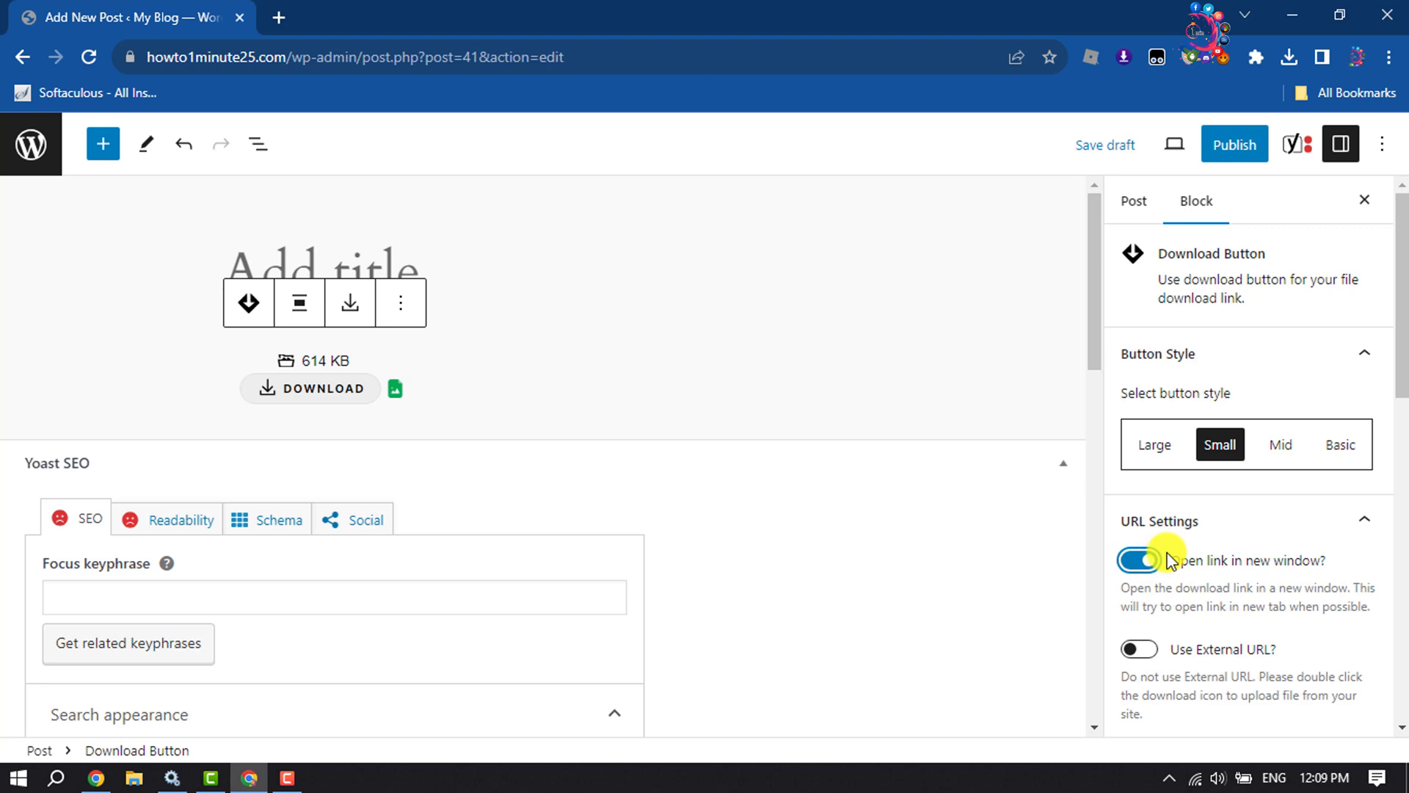
scroll(1174, 572, "down", 1)
left_click(1134, 457)
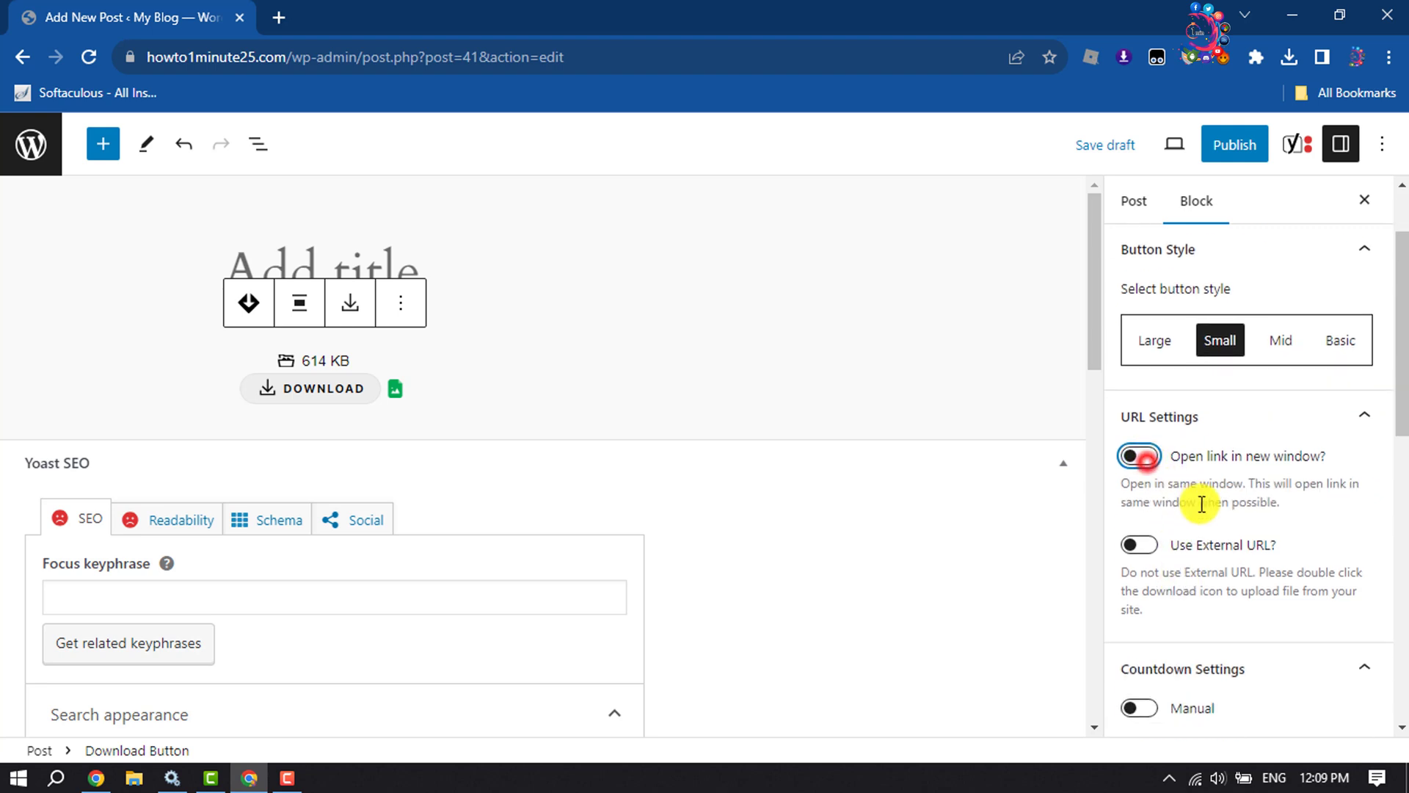
scroll(1202, 503, "down", 3)
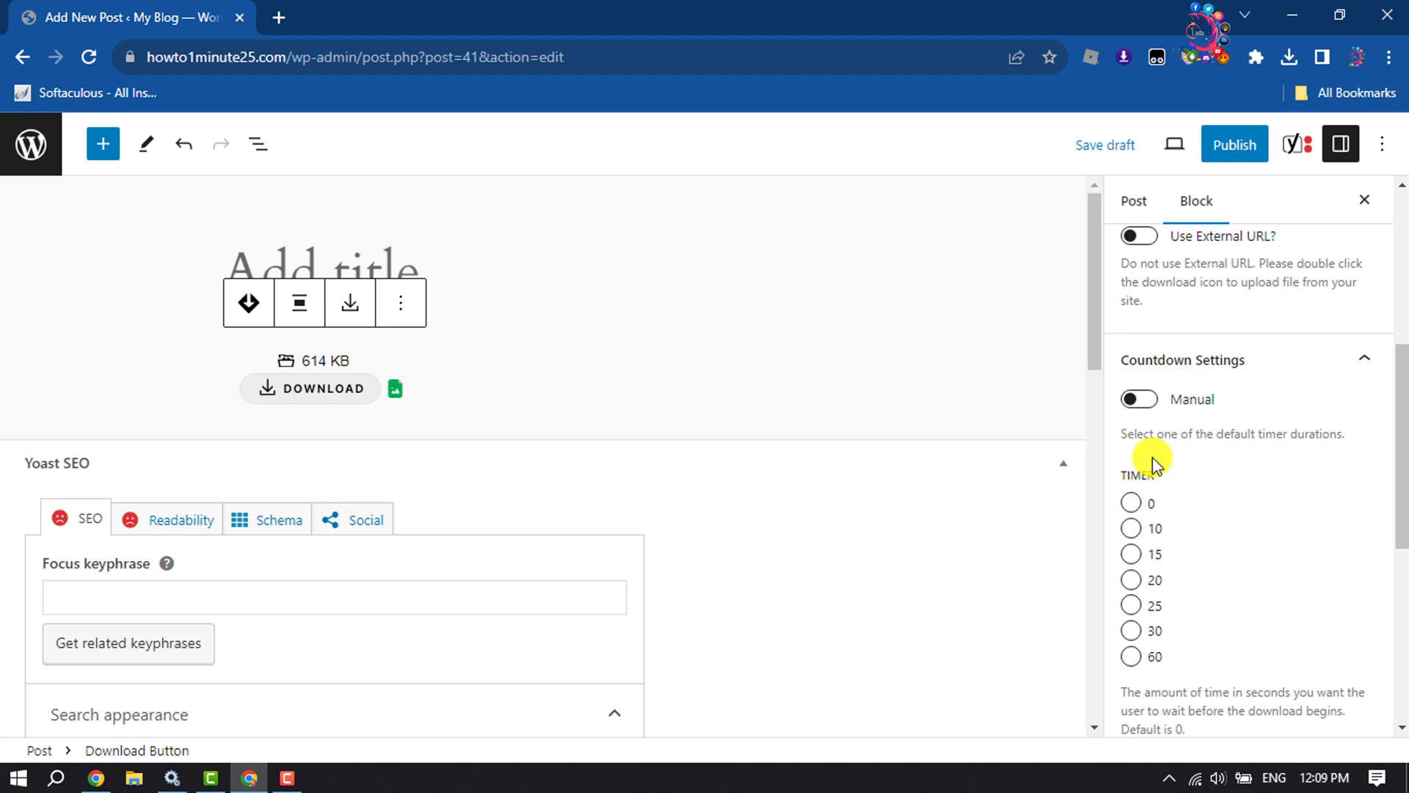
- Switch the countdown to Manual with a 13-second timer
left_click(1133, 530)
scroll(1133, 526, "down", 1)
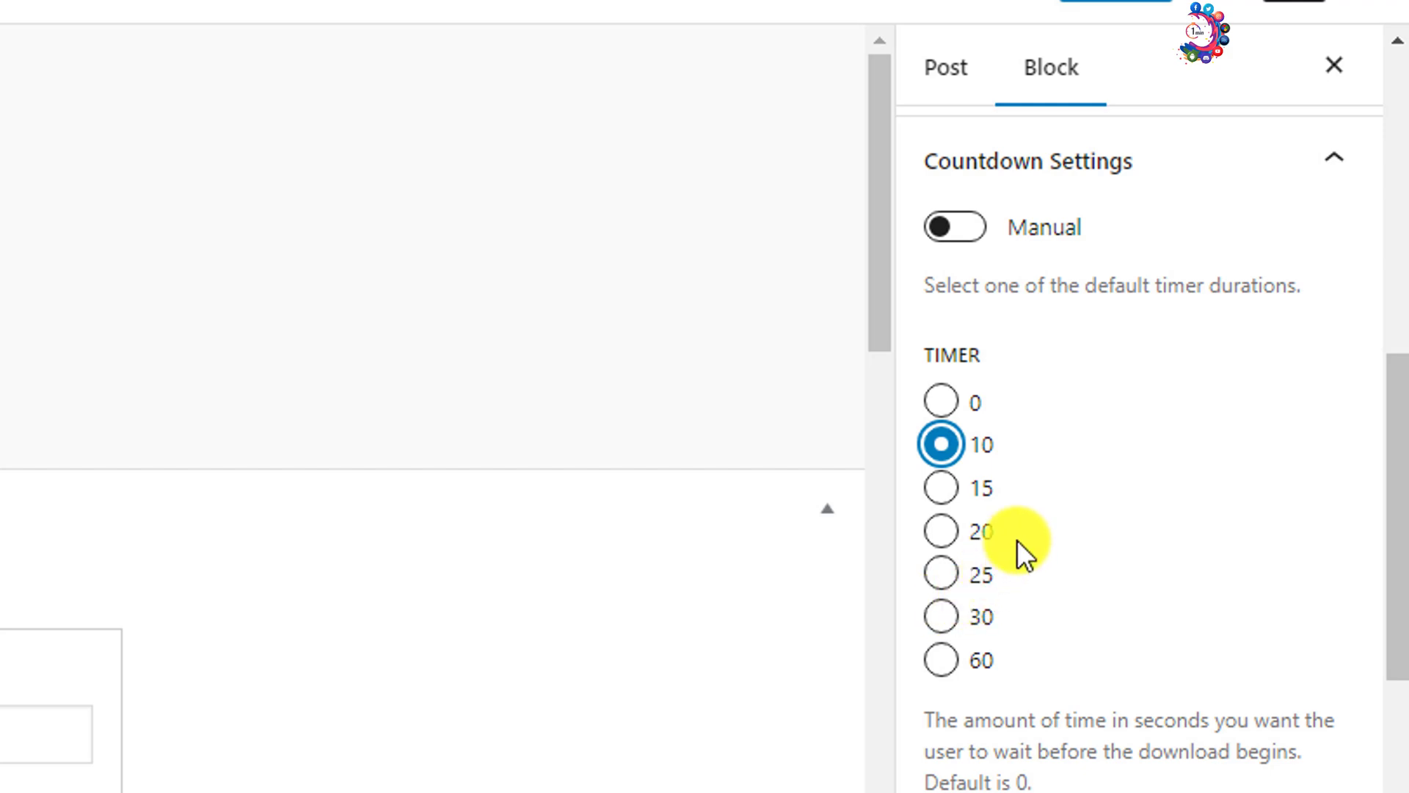
left_click(967, 228)
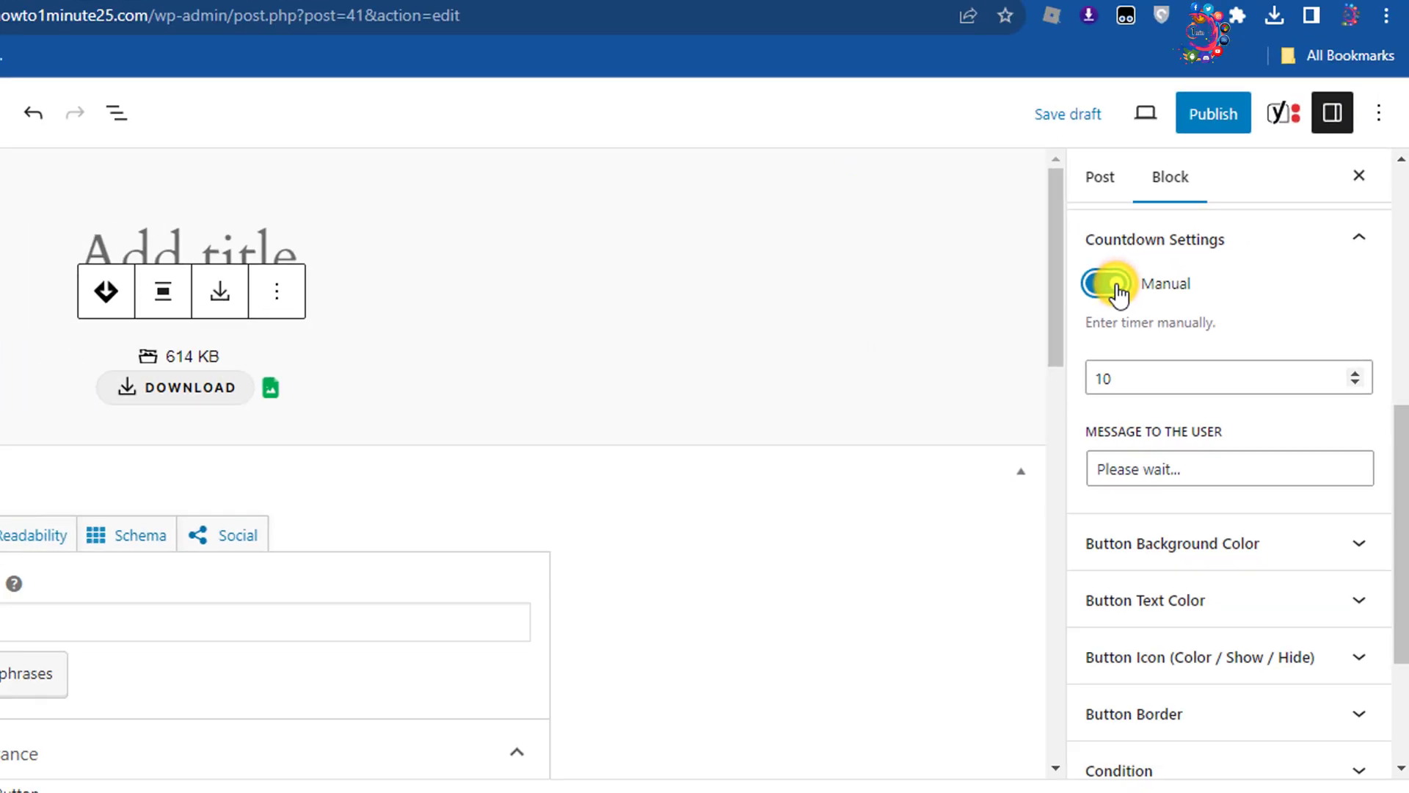
double_click(1117, 377)
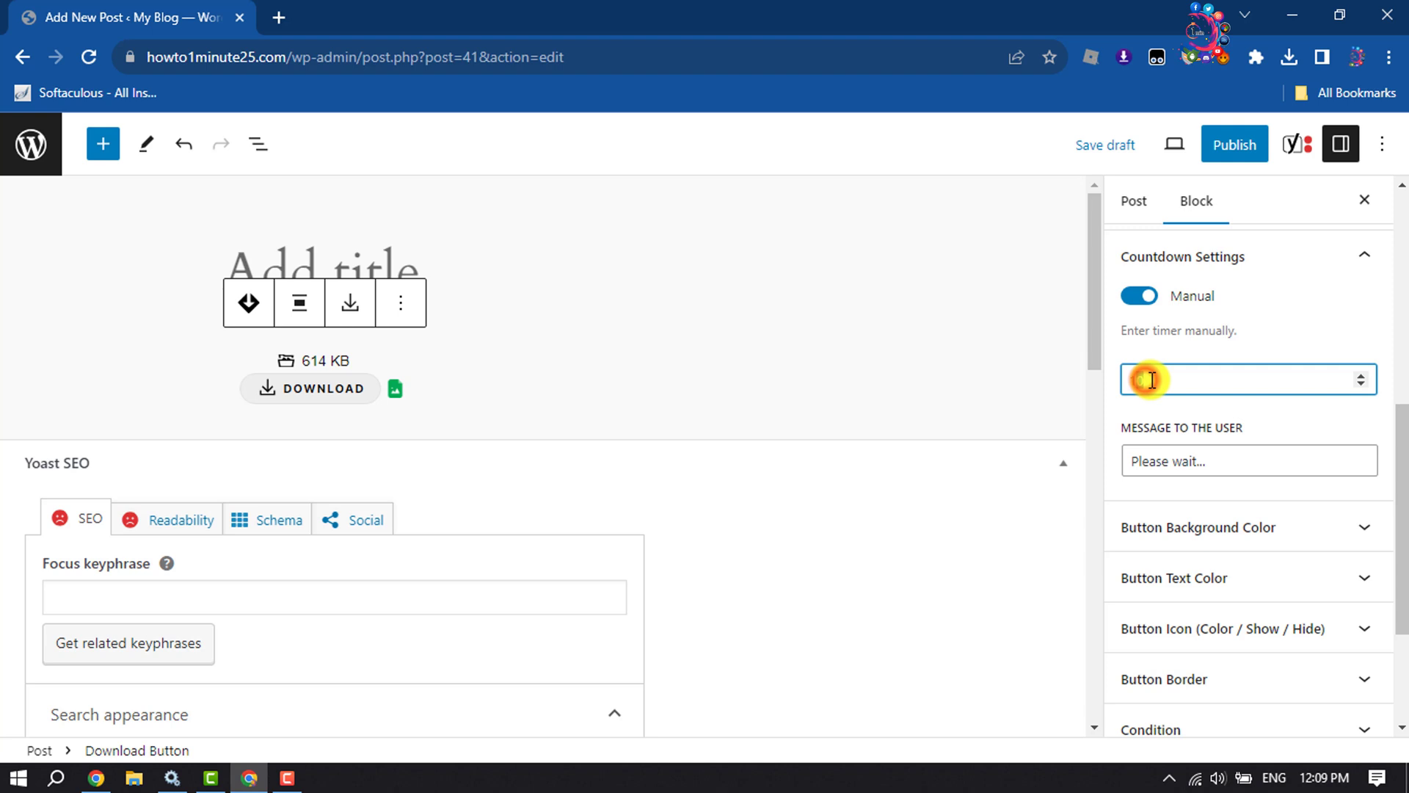
type("13")
left_click(1167, 354)
double_click(1155, 379)
left_click(1176, 351)
left_click(1156, 381)
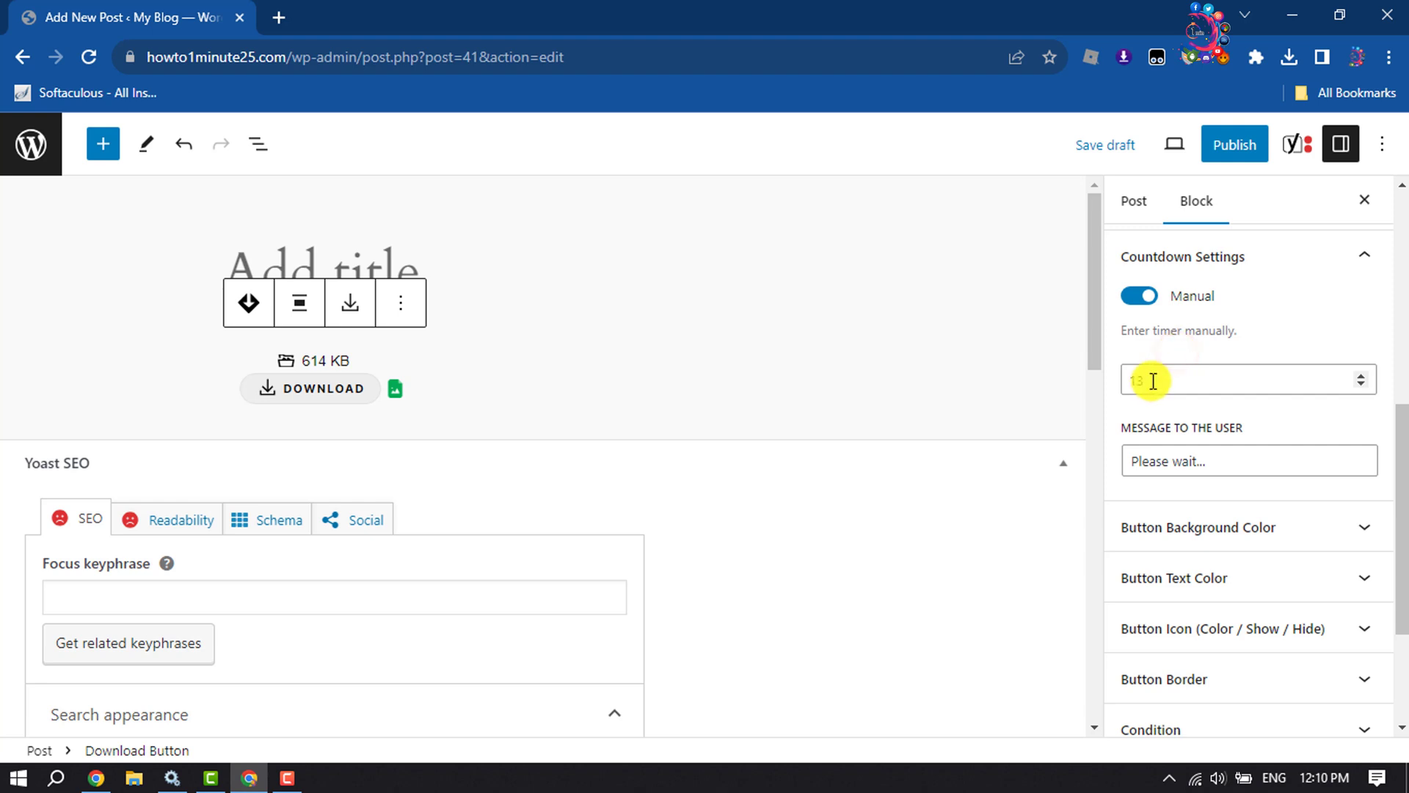
scroll(1153, 381, "down", 2)
- Give the button an orange background and white text
left_click(1188, 433)
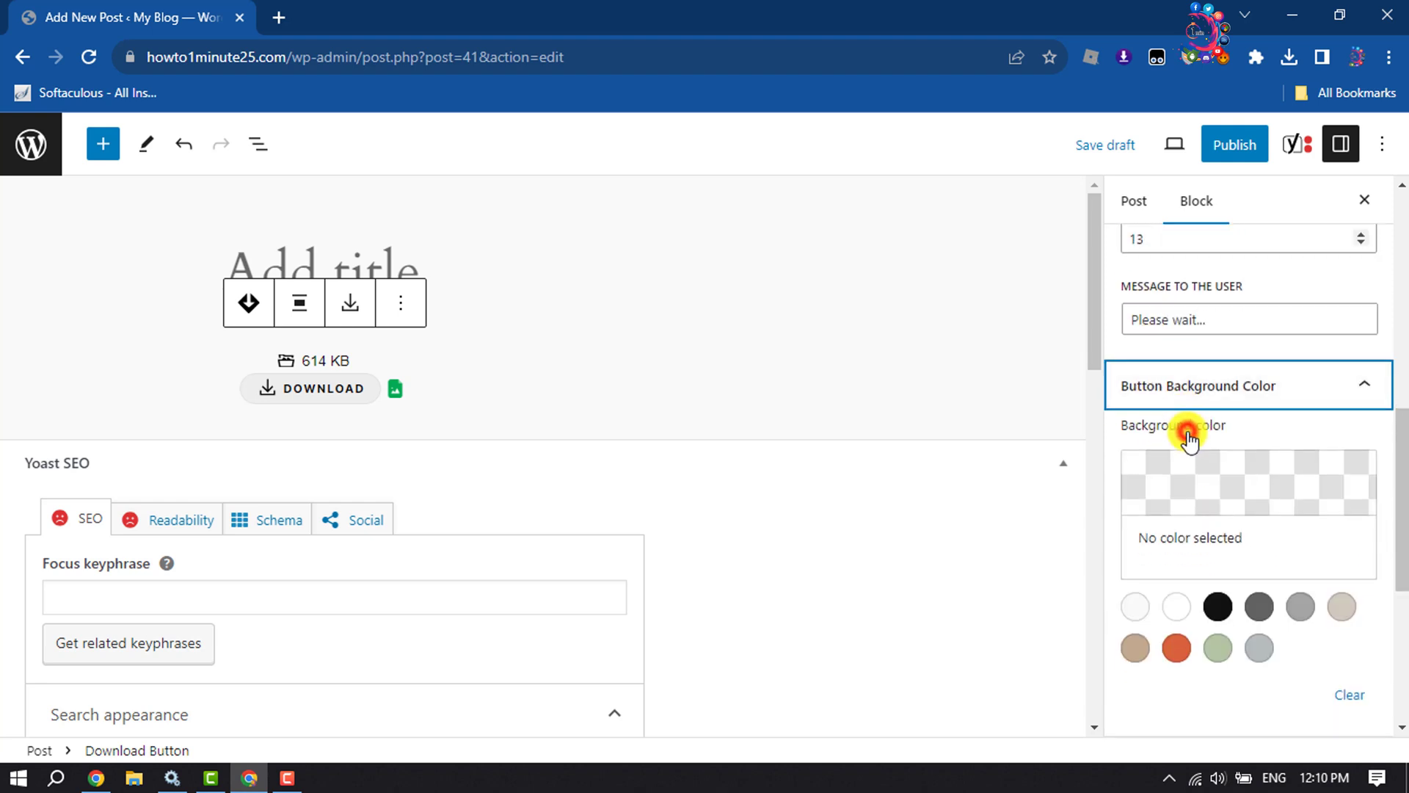
left_click(1176, 647)
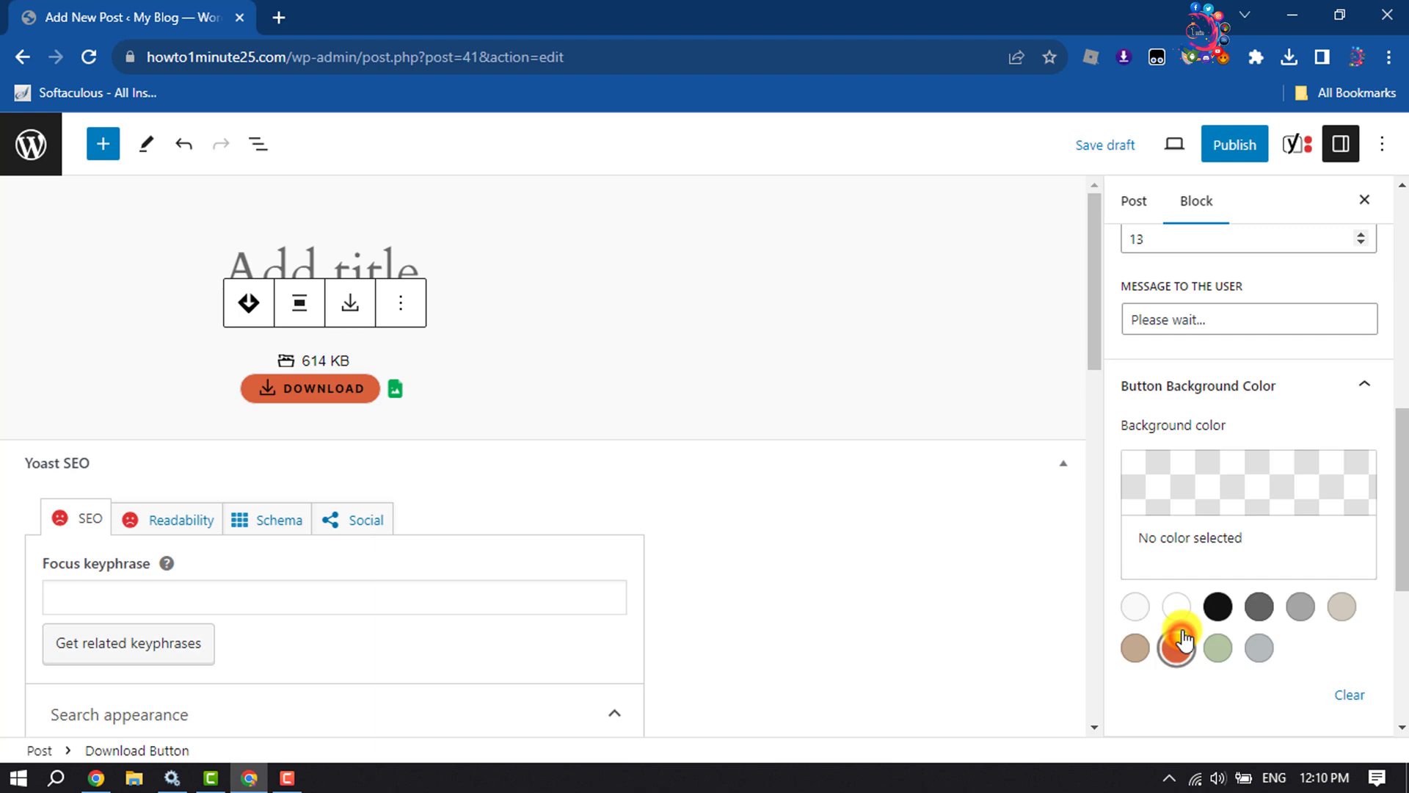
left_click(1189, 389)
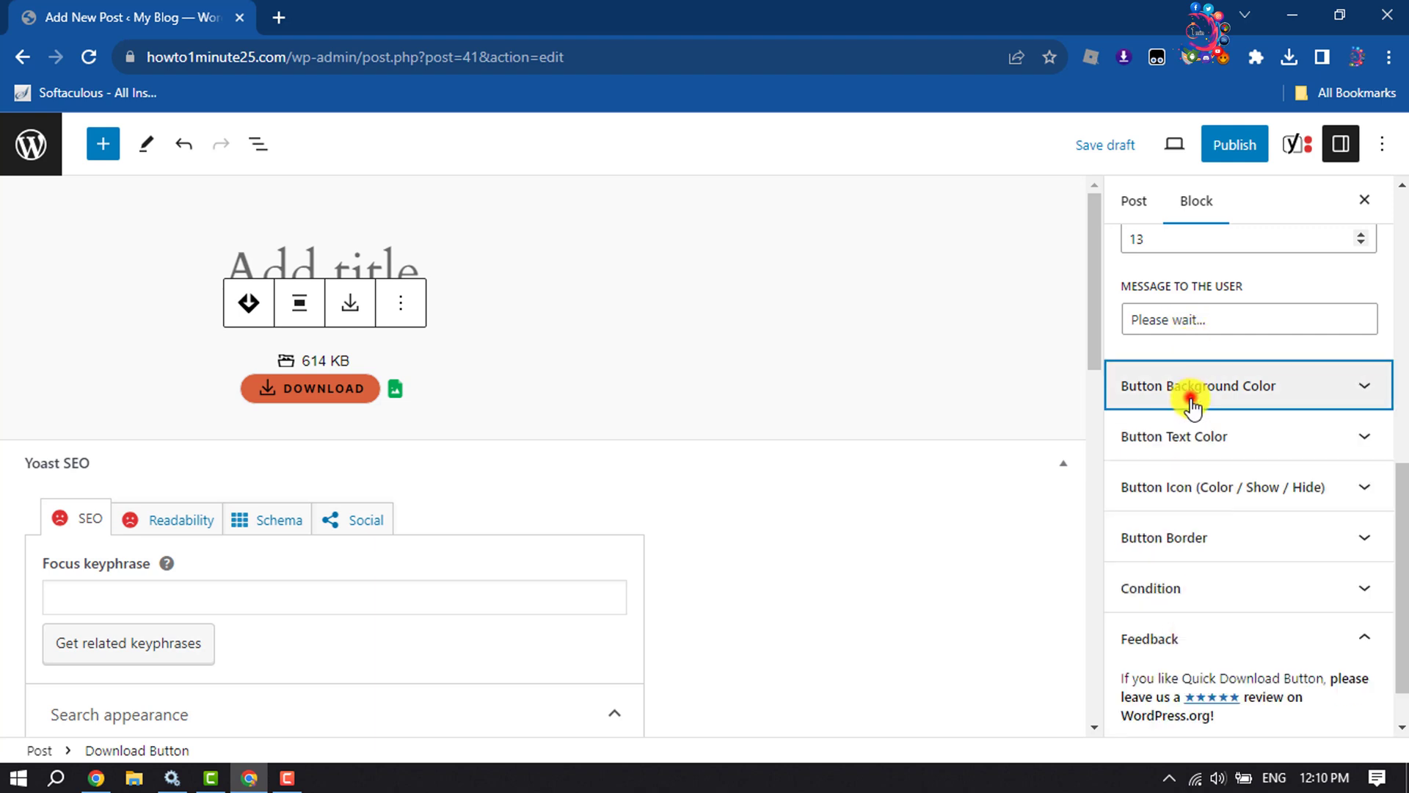
left_click(1195, 450)
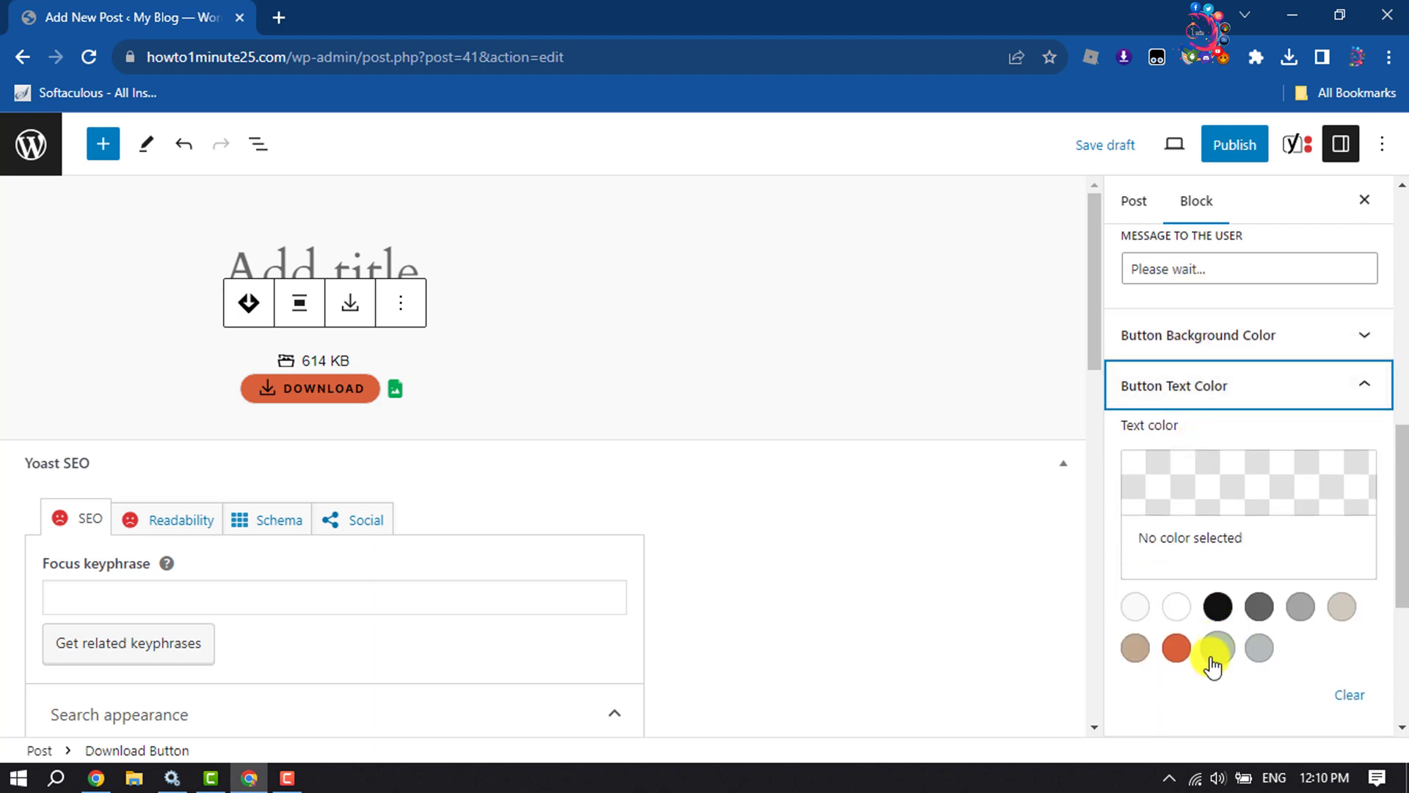
left_click(1164, 607)
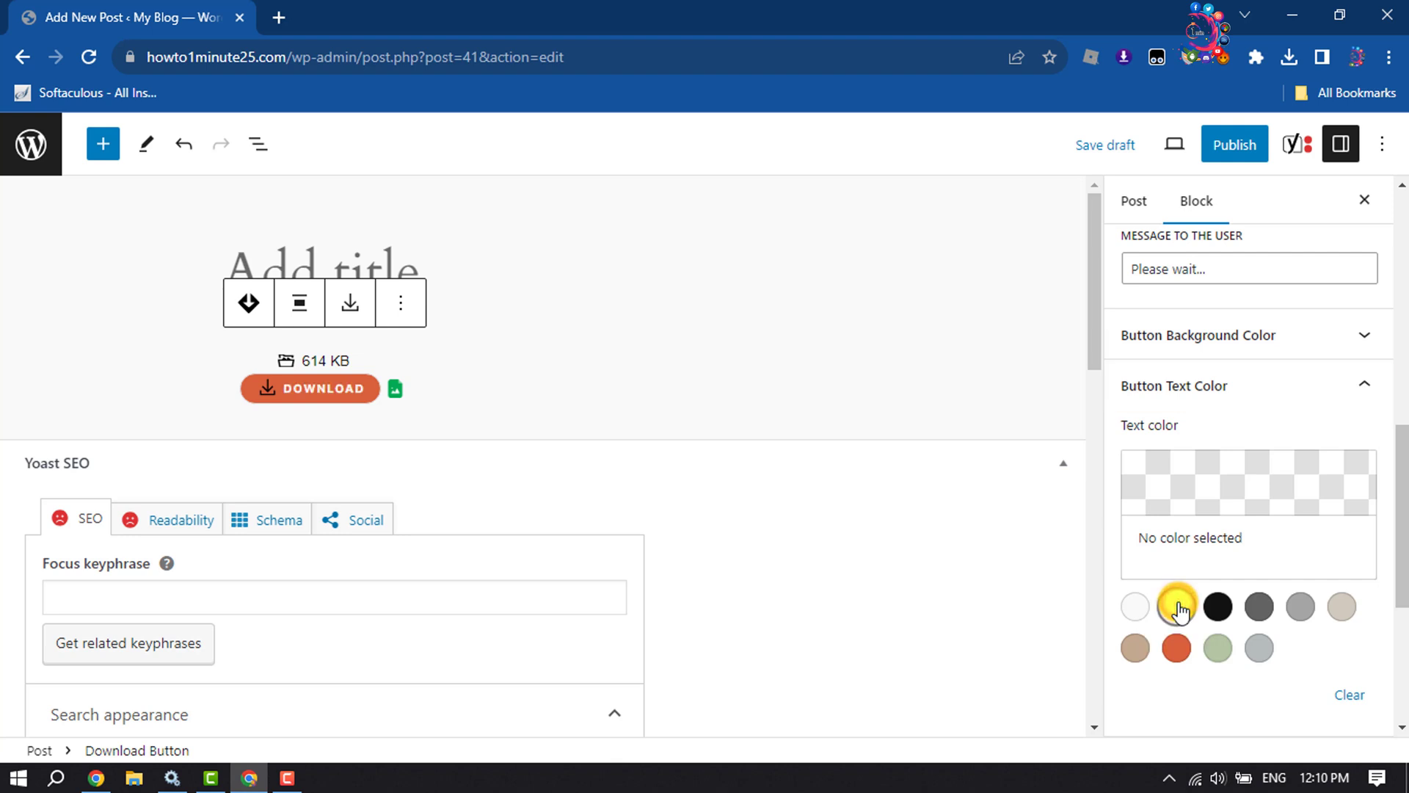
left_click(1339, 386)
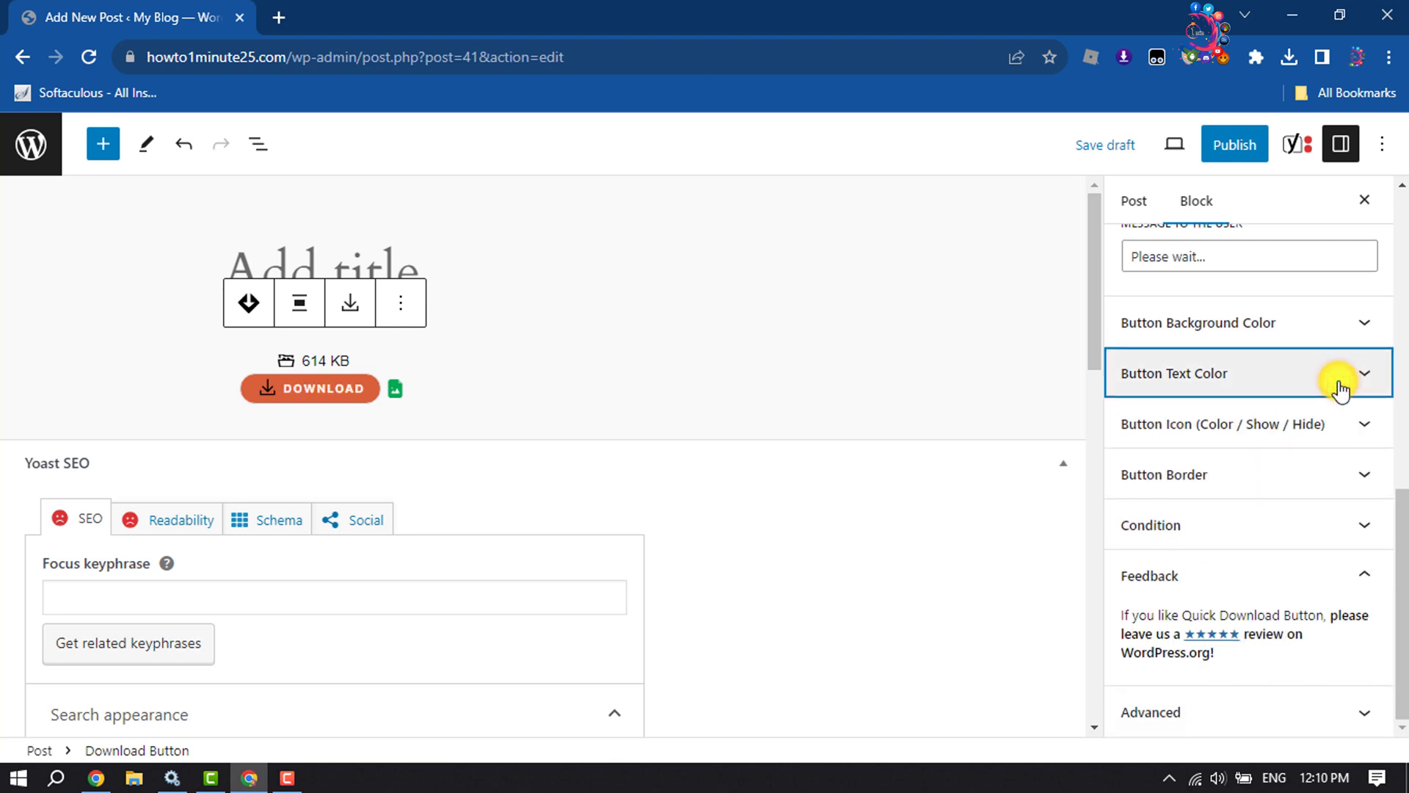
scroll(1289, 598, "up", 10)
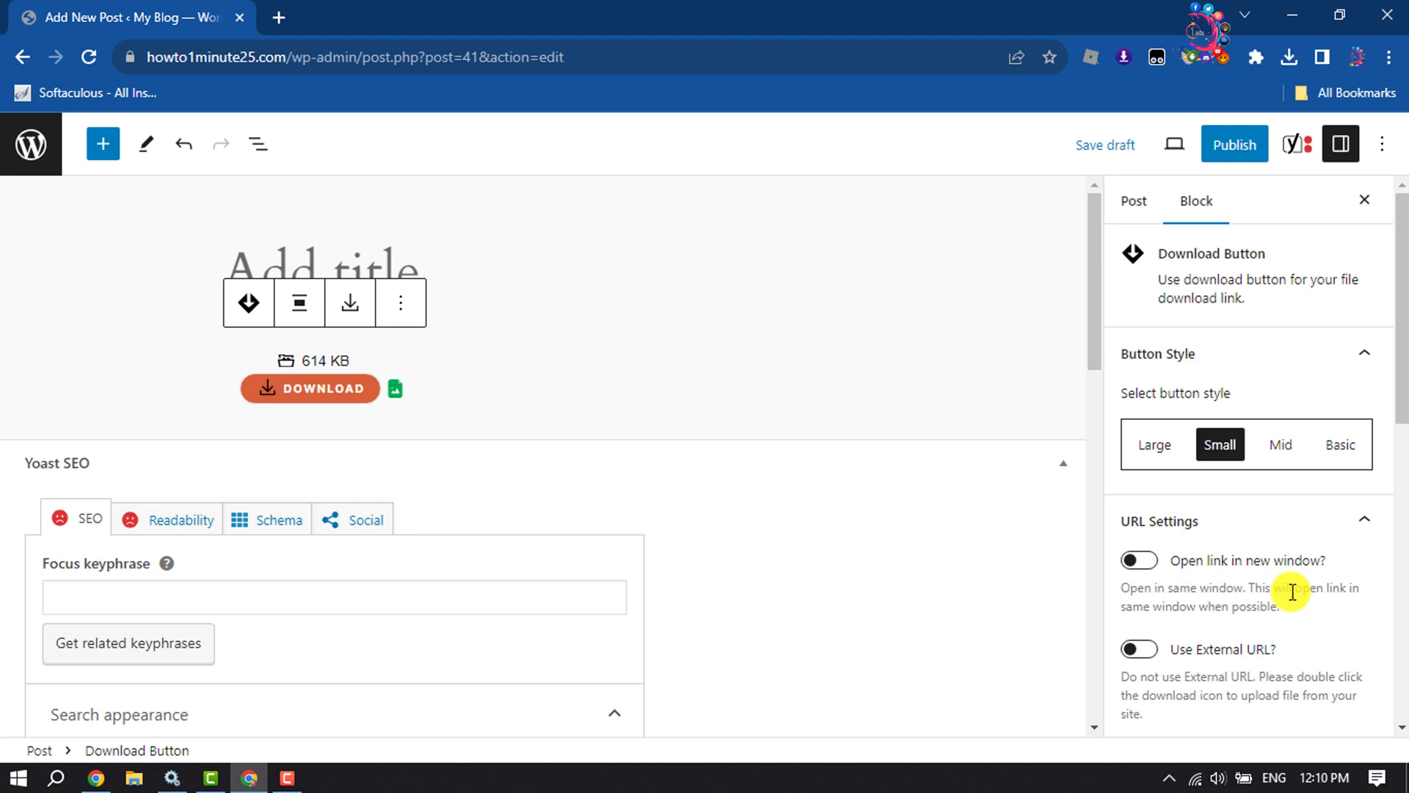
- Publish the post, view it live, and start the 13-second 'Please wait...' countdown on DOWNLOAD
left_click(1222, 149)
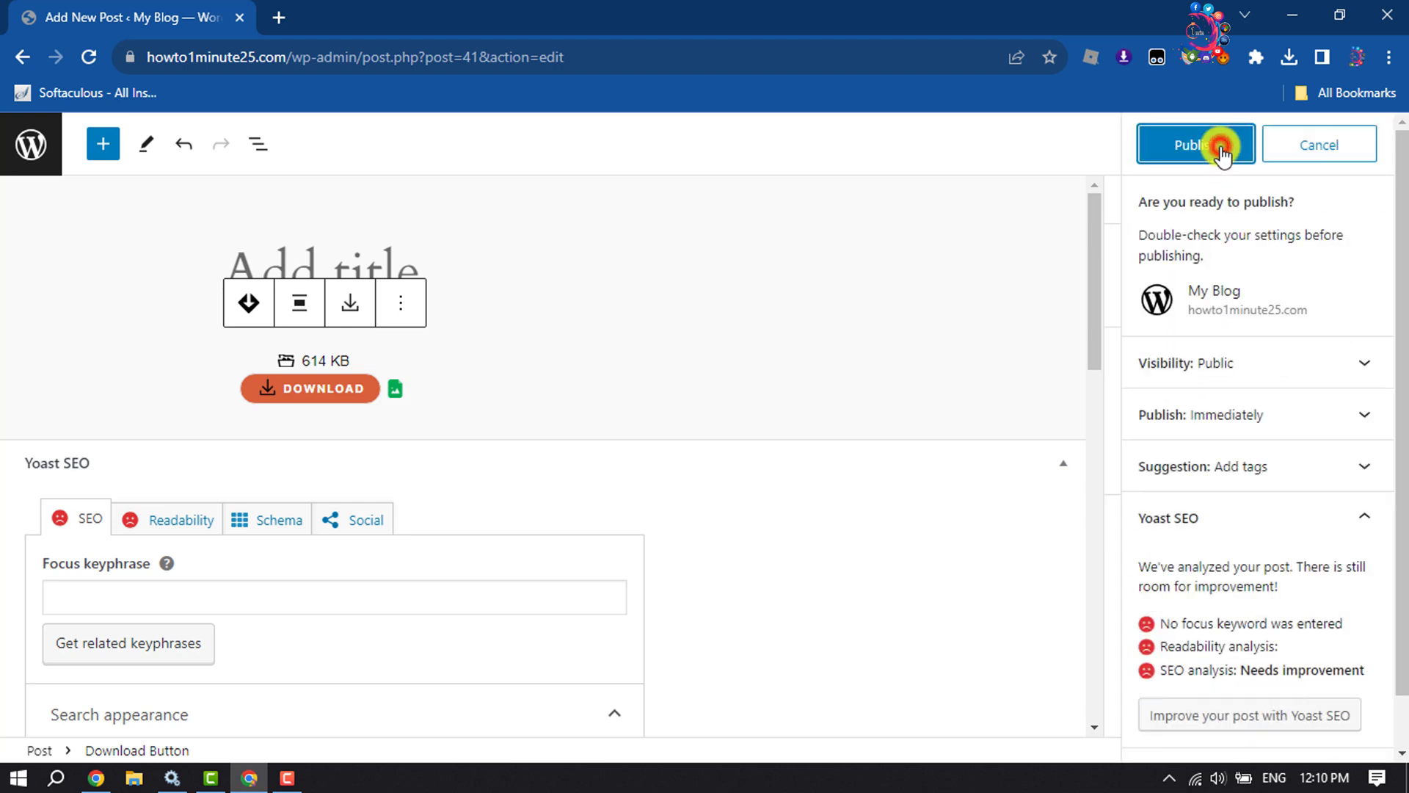
left_click(1221, 151)
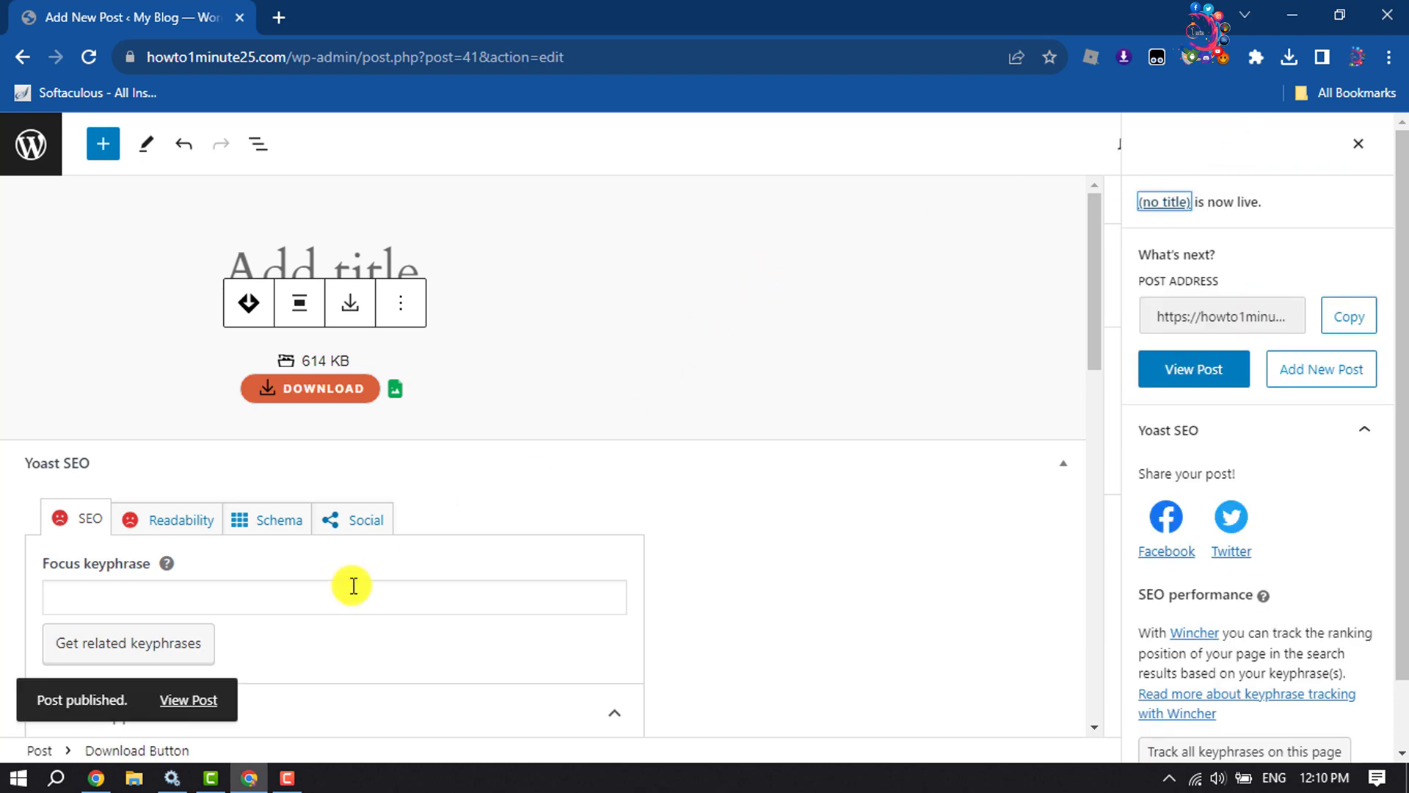
left_click(188, 700)
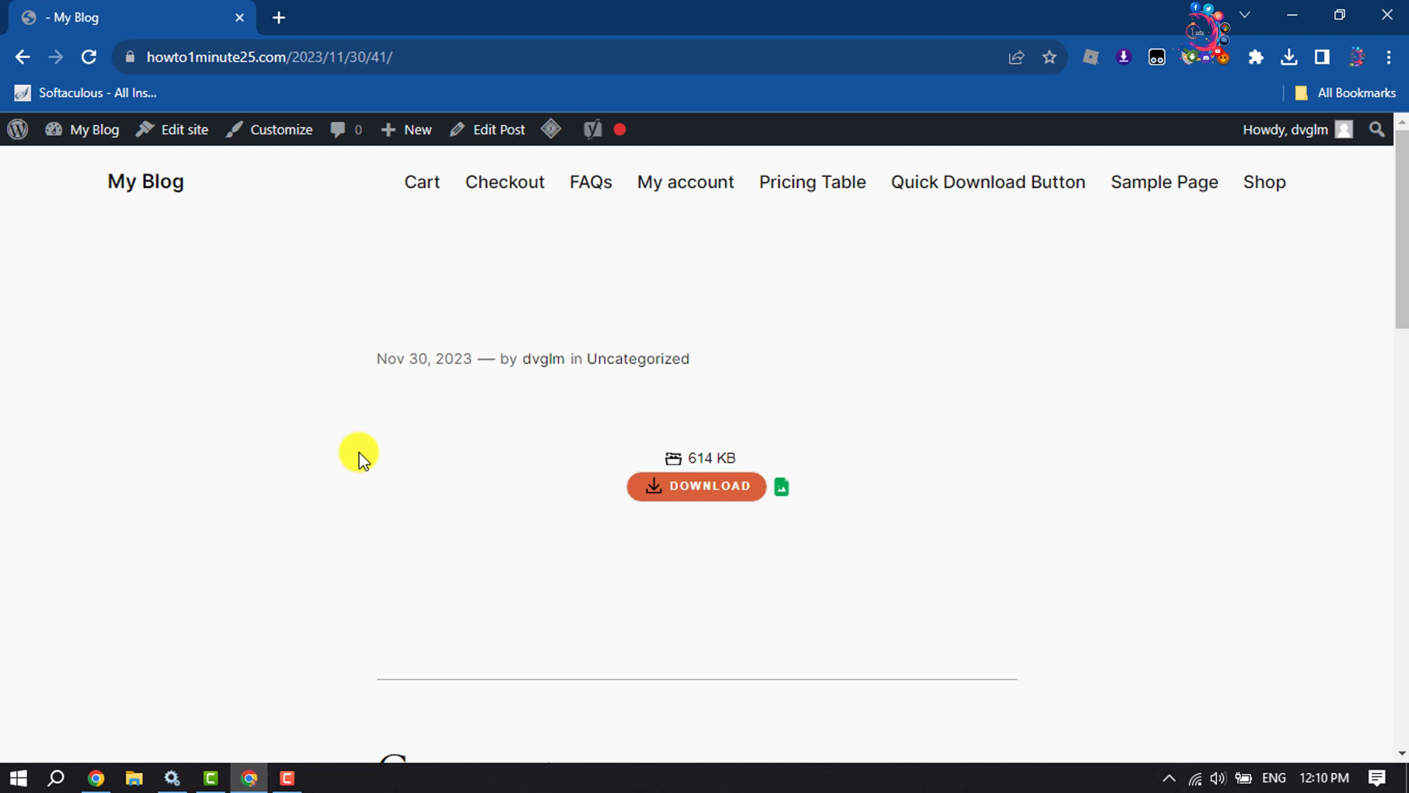
left_click(708, 488)
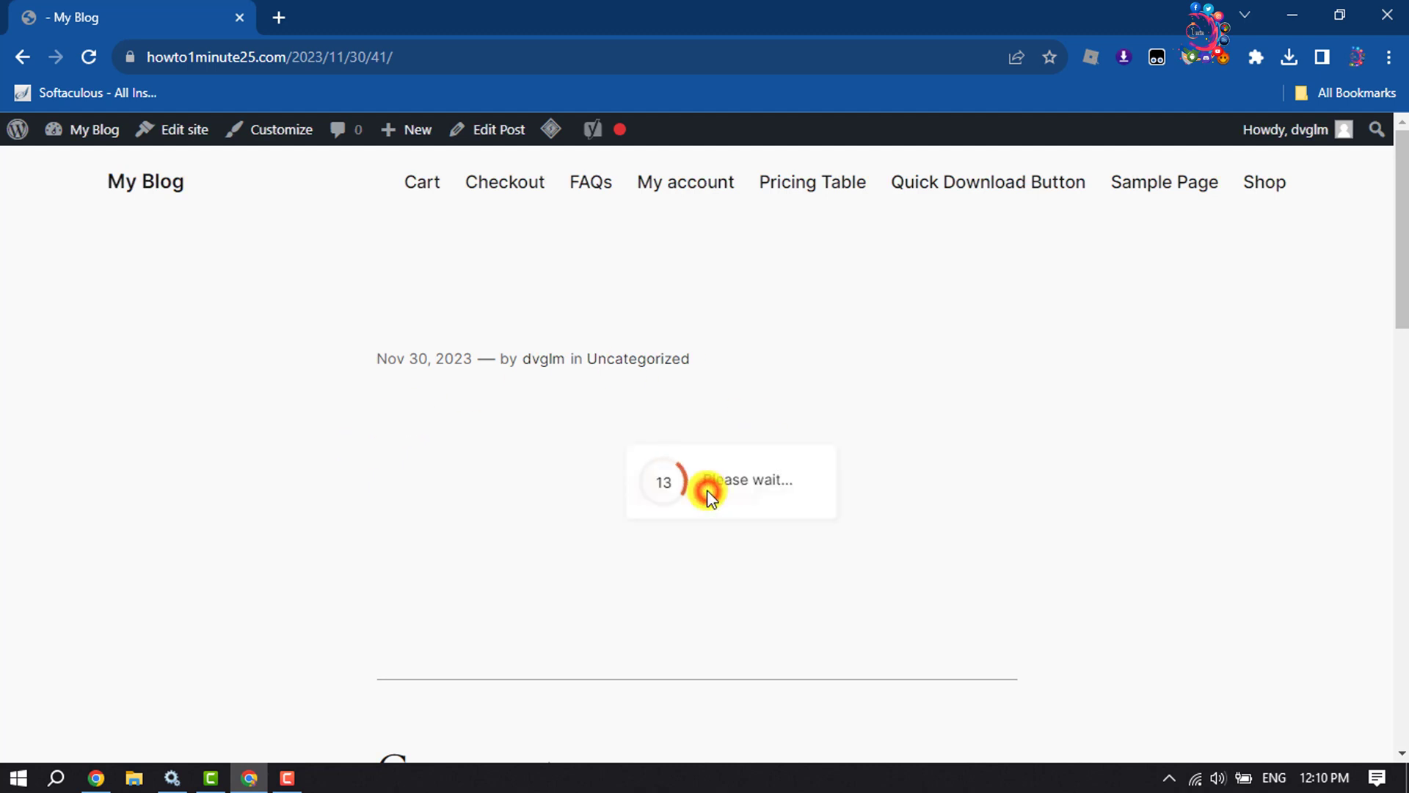